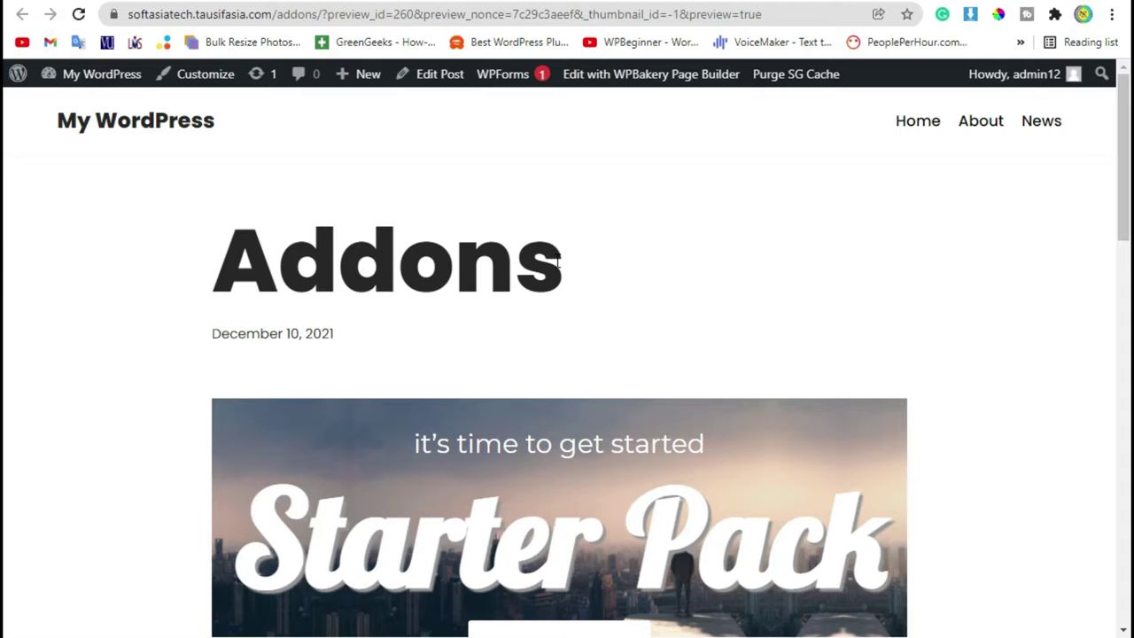
# Step: Scroll to the Cake Chocolate box and highlight its title, ingredients line and $22.1 price, then scroll back up
pyautogui.scroll(-9, 559, 261)
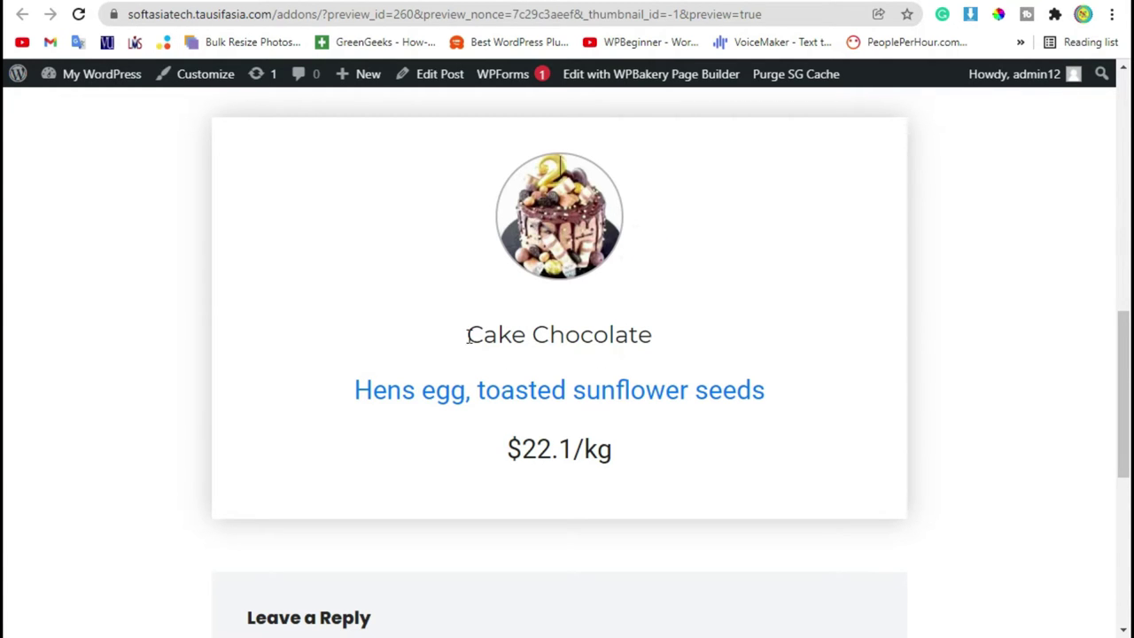
pyautogui.moveTo(468, 334); pyautogui.dragTo(640, 335)
pyautogui.click(784, 387)
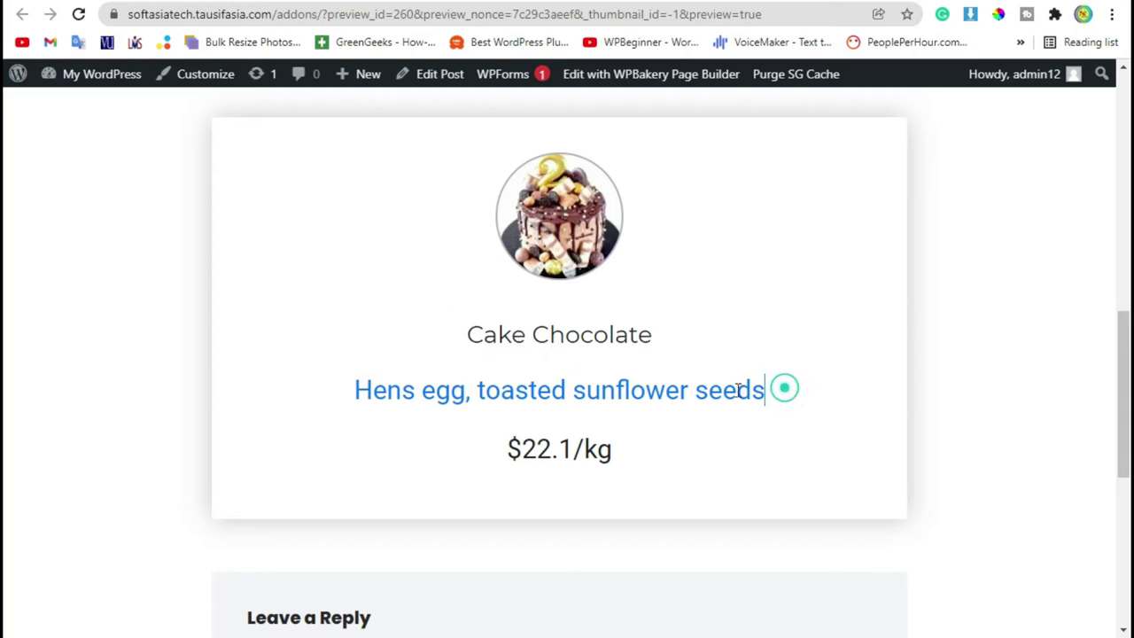
pyautogui.tripleClick(350, 406)
pyautogui.moveTo(500, 448); pyautogui.dragTo(574, 448)
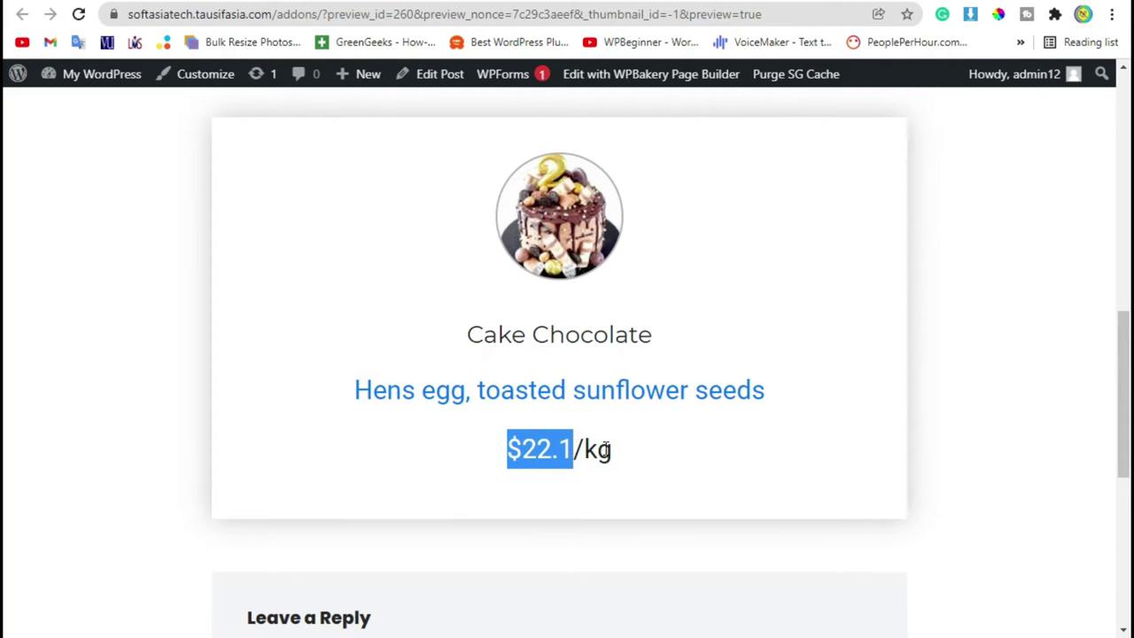
pyautogui.scroll(2, 610, 450)
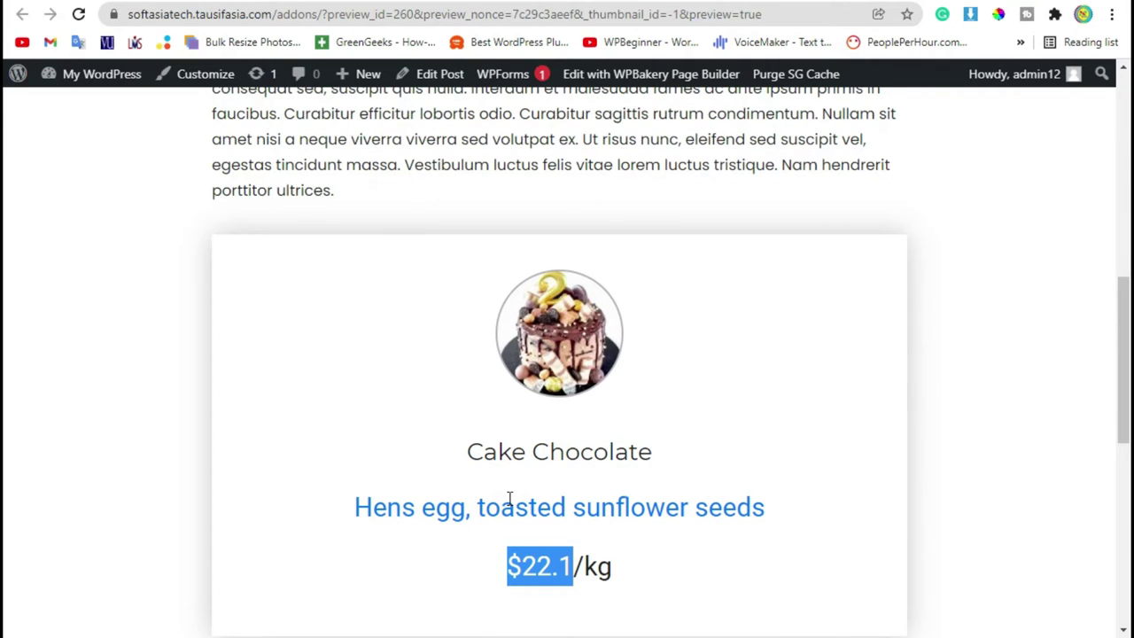
pyautogui.scroll(2, 381, 459)
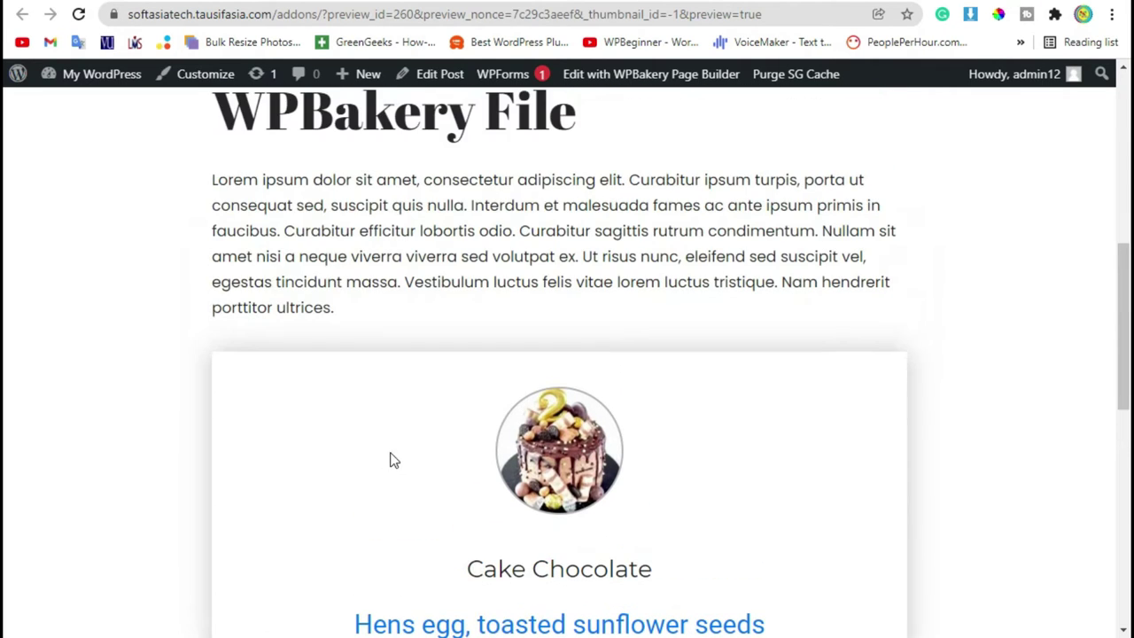
pyautogui.moveTo(88, 73)
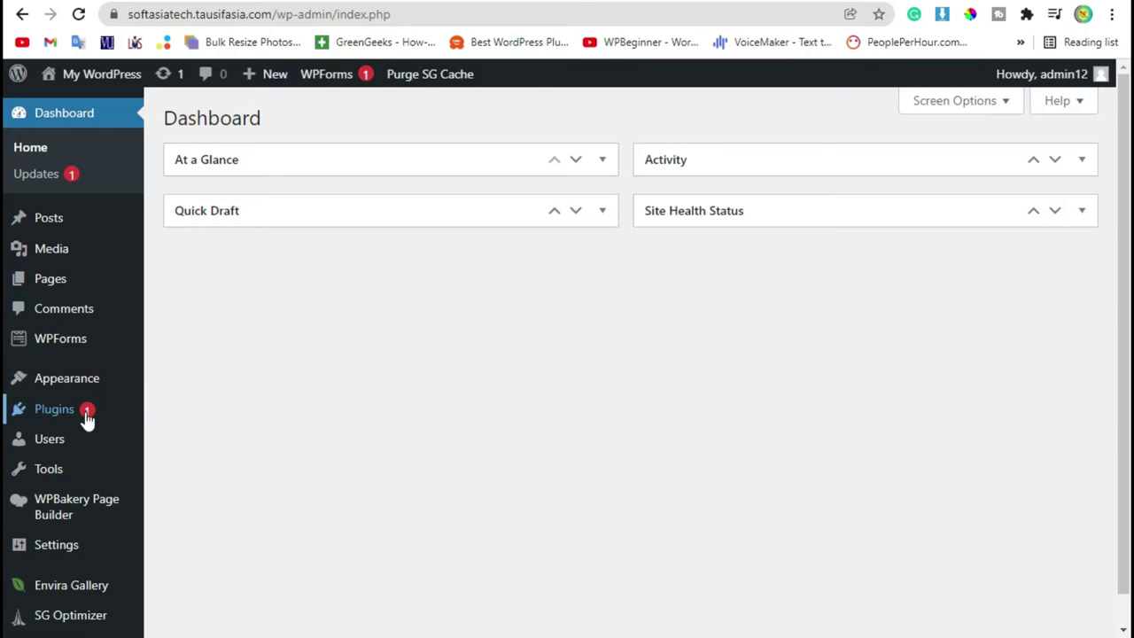
# Step: Search the Add New plugins page for 'Addons for WPBakery Page Builder'
pyautogui.moveTo(83, 418)
pyautogui.click(159, 341)
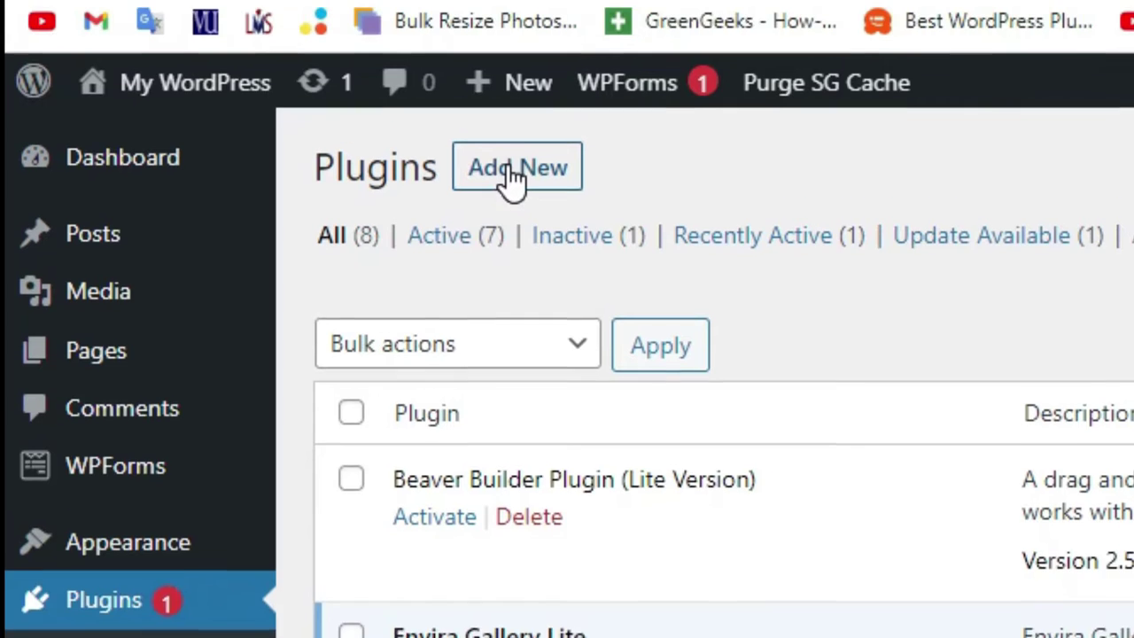
pyautogui.click(512, 229)
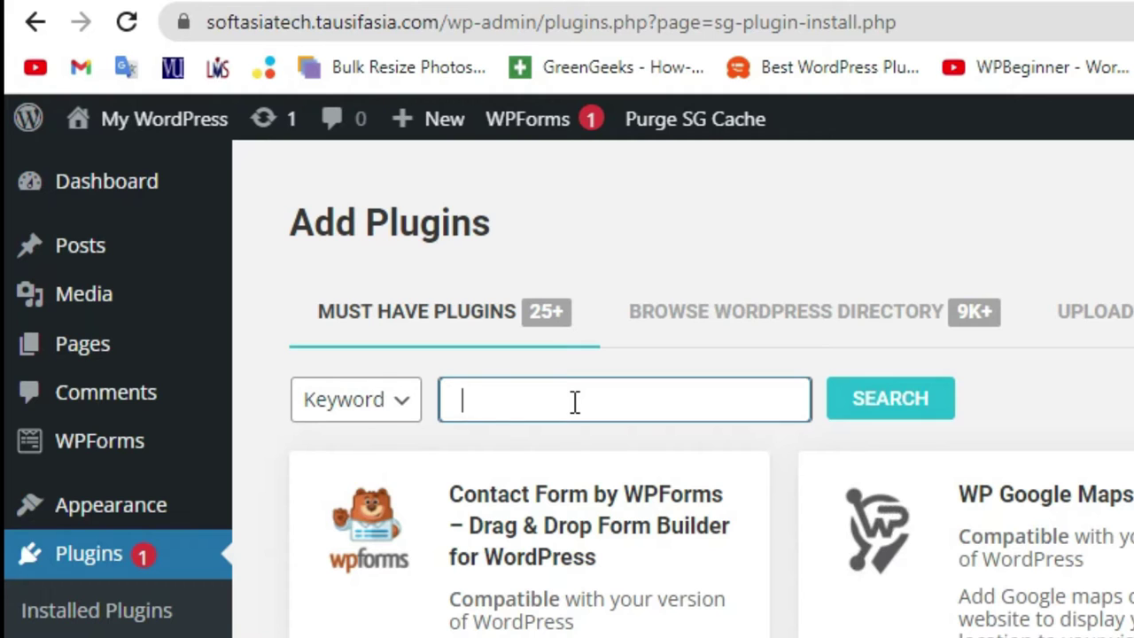
pyautogui.write('Addons for WPBakery Page Builder')
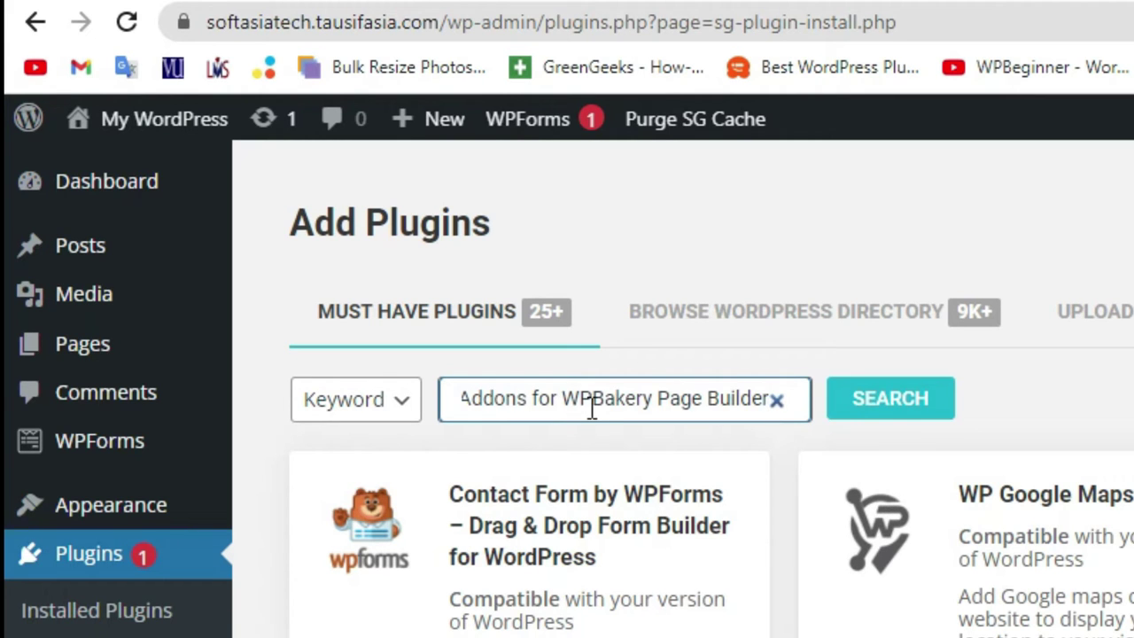
pyautogui.click(891, 403)
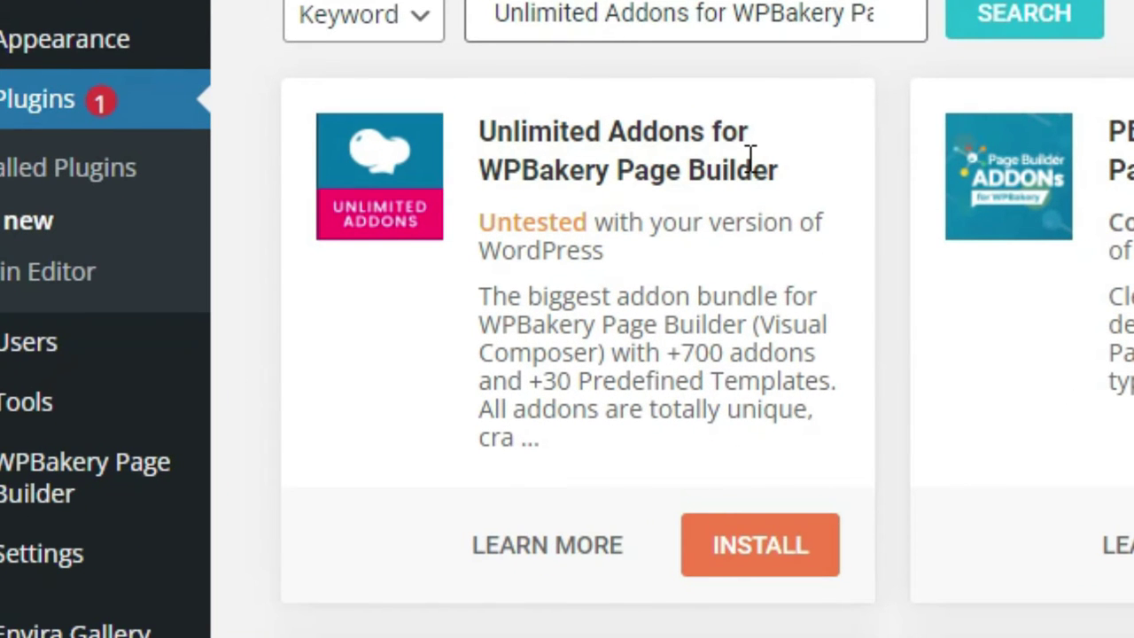
# Step: Install and activate Unlimited Addons for WPBakery Page Builder, then return to the Dashboard
pyautogui.click(756, 550)
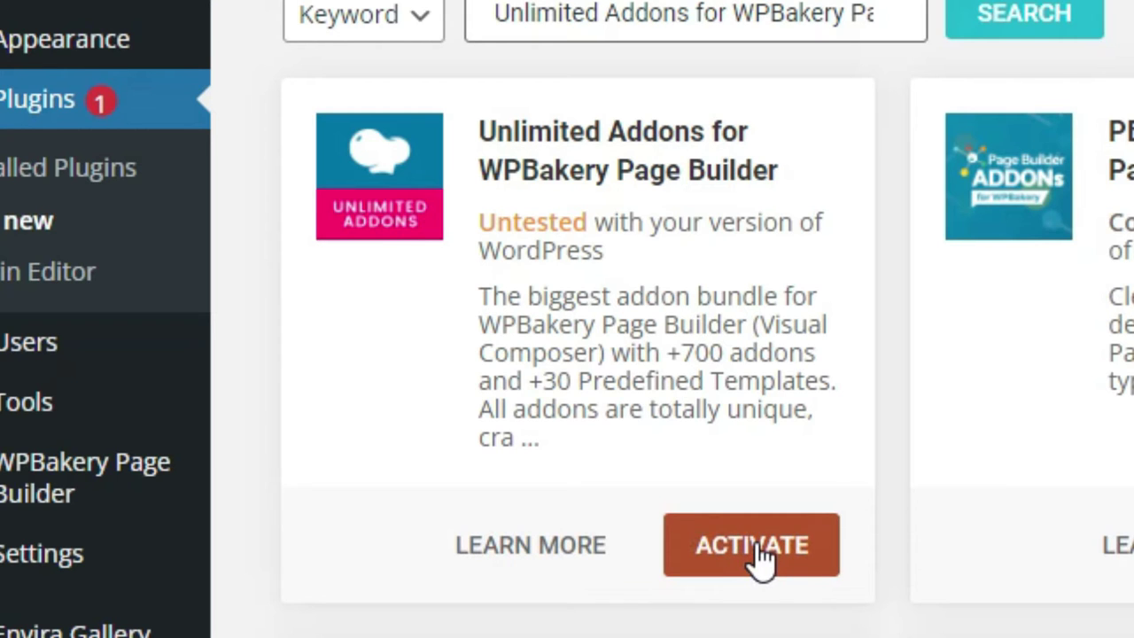
pyautogui.click(760, 554)
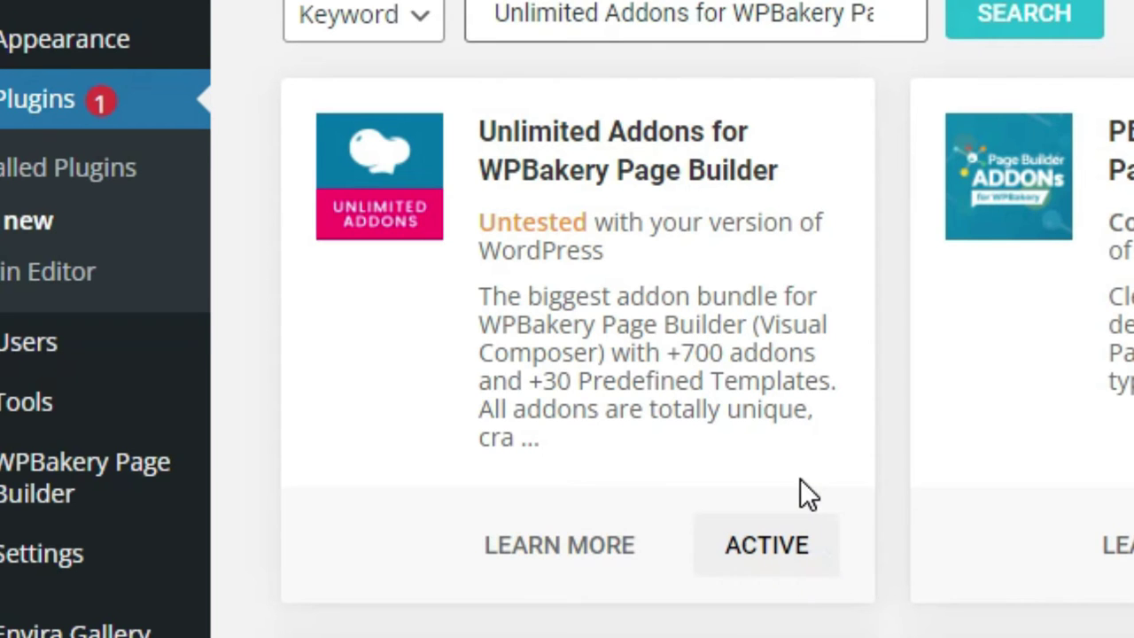
pyautogui.scroll(-5, 806, 494)
pyautogui.scroll(5, 800, 481)
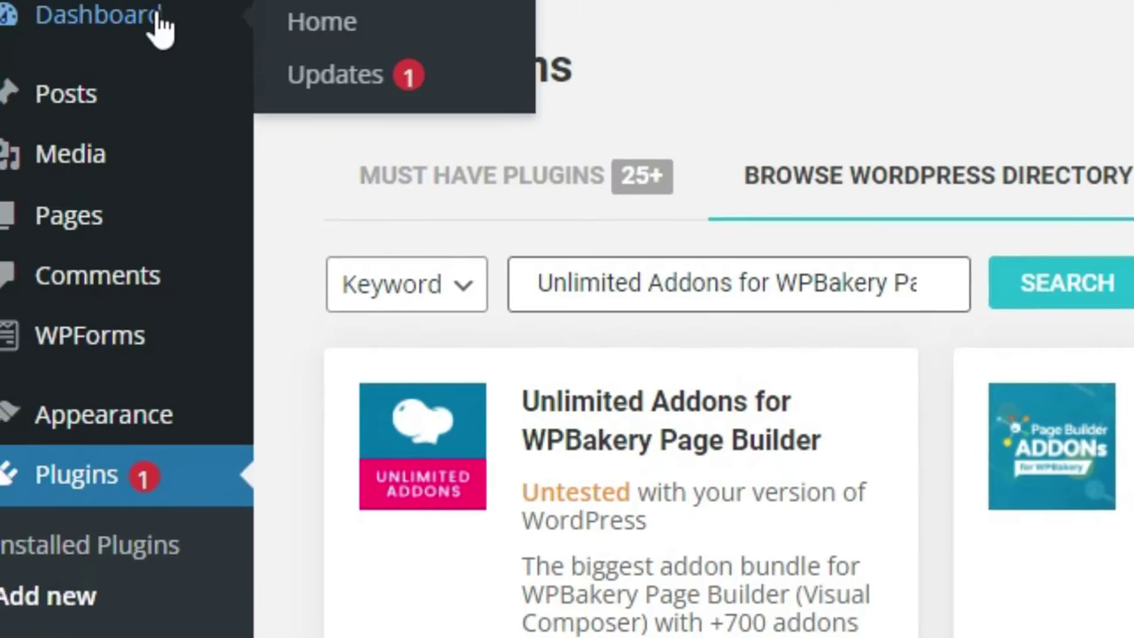
pyautogui.click(189, 227)
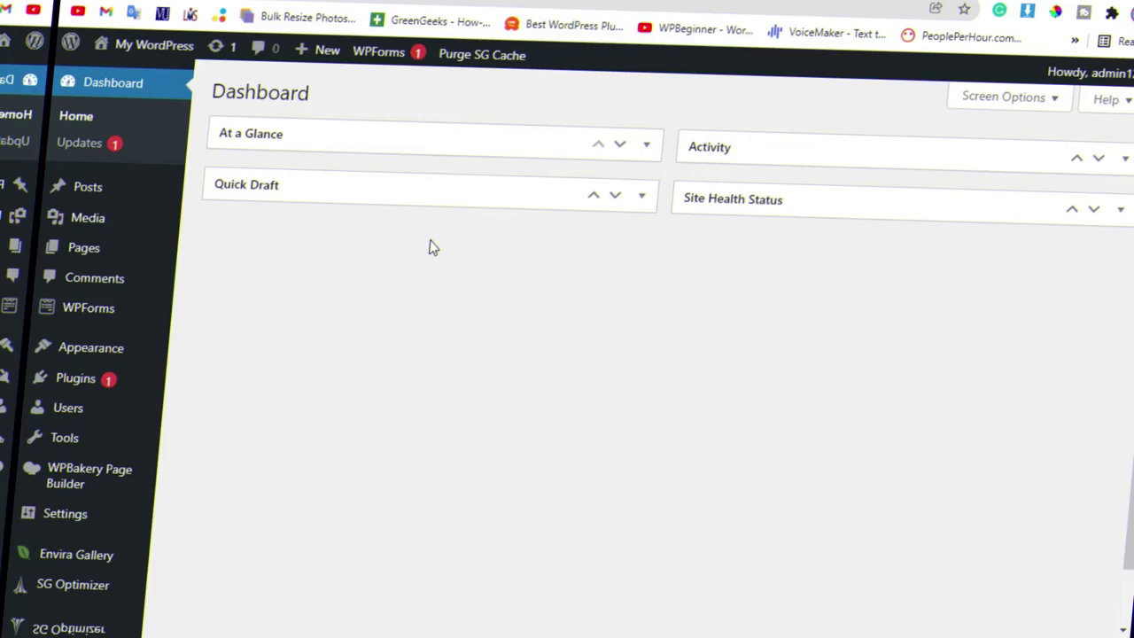
# Step: Create a new post titled 'Food Box' and publish it after the pre-publish check
pyautogui.moveTo(75, 229)
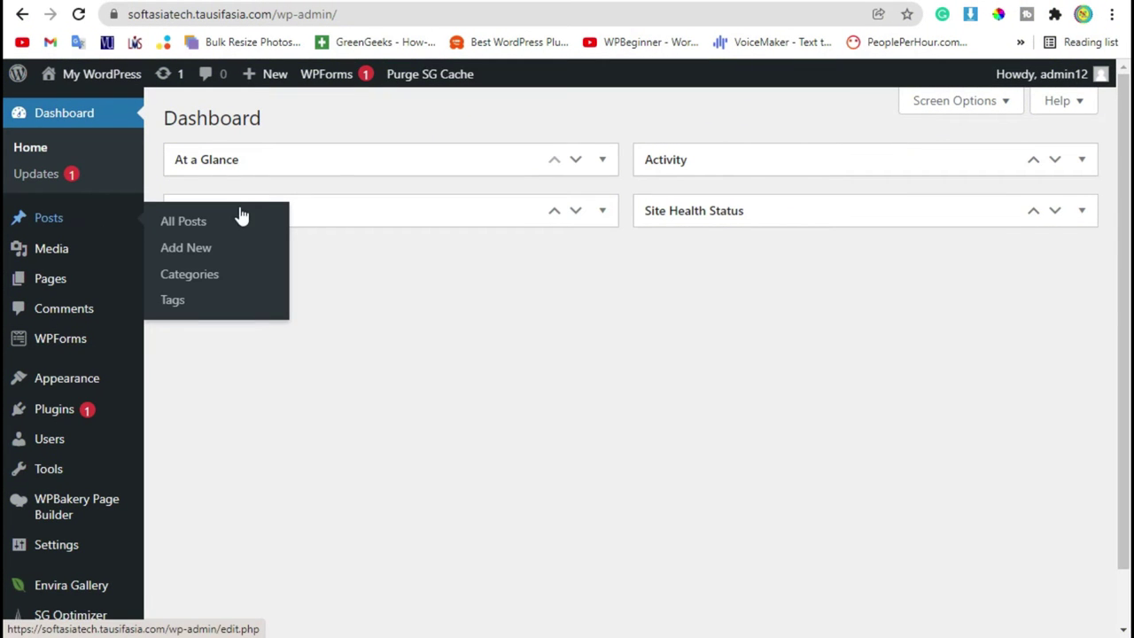
pyautogui.click(212, 253)
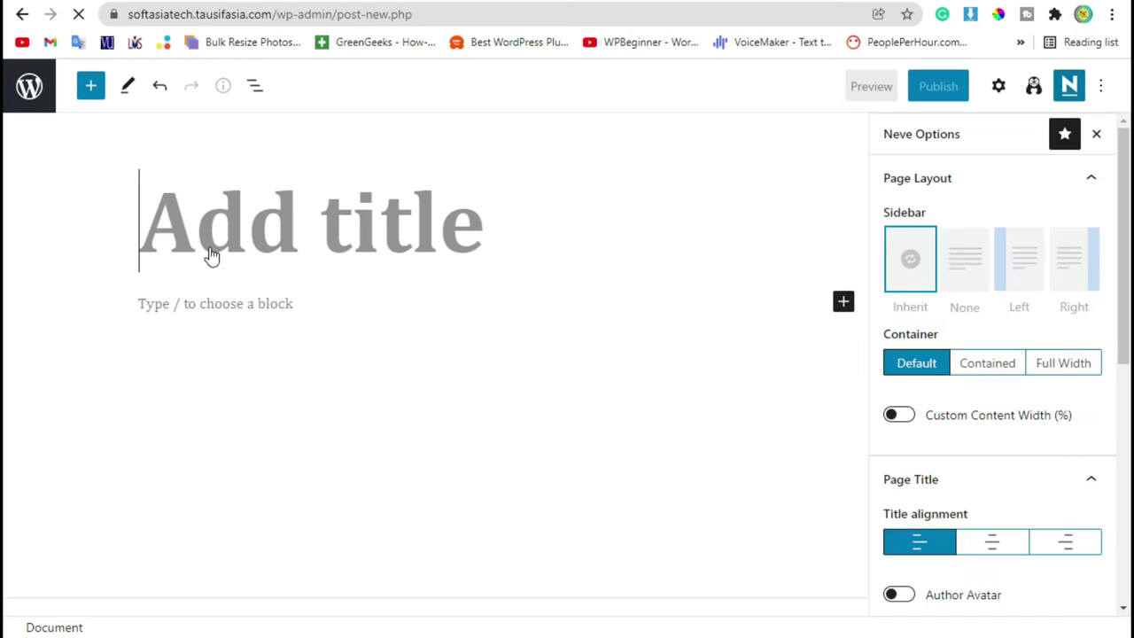
pyautogui.write('Foo')
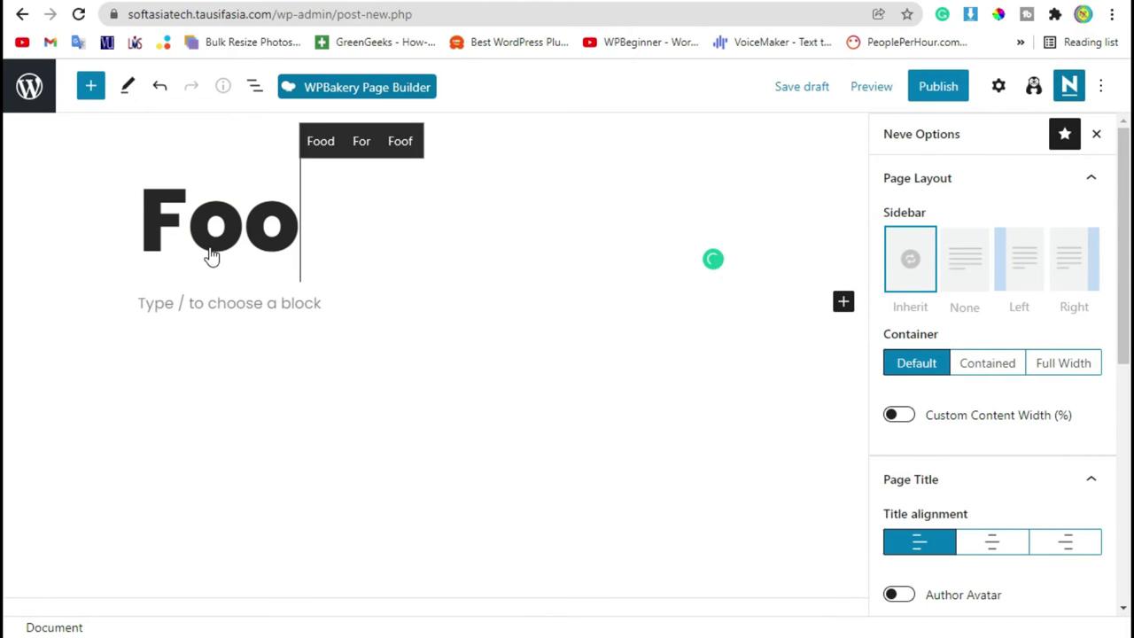
pyautogui.write('d Box')
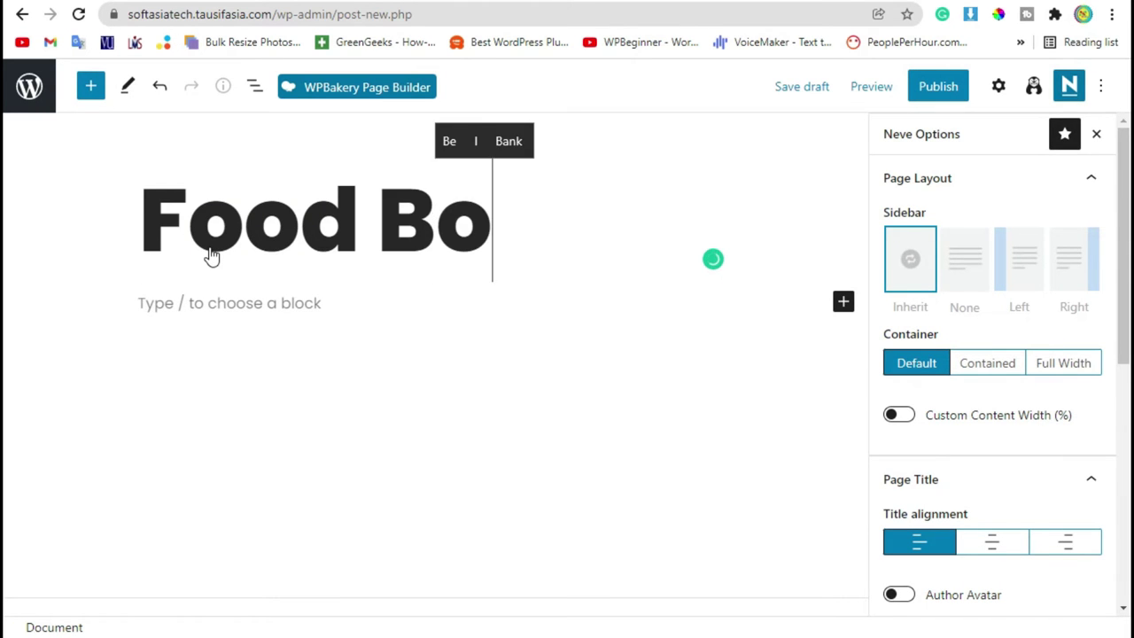
pyautogui.click(946, 86)
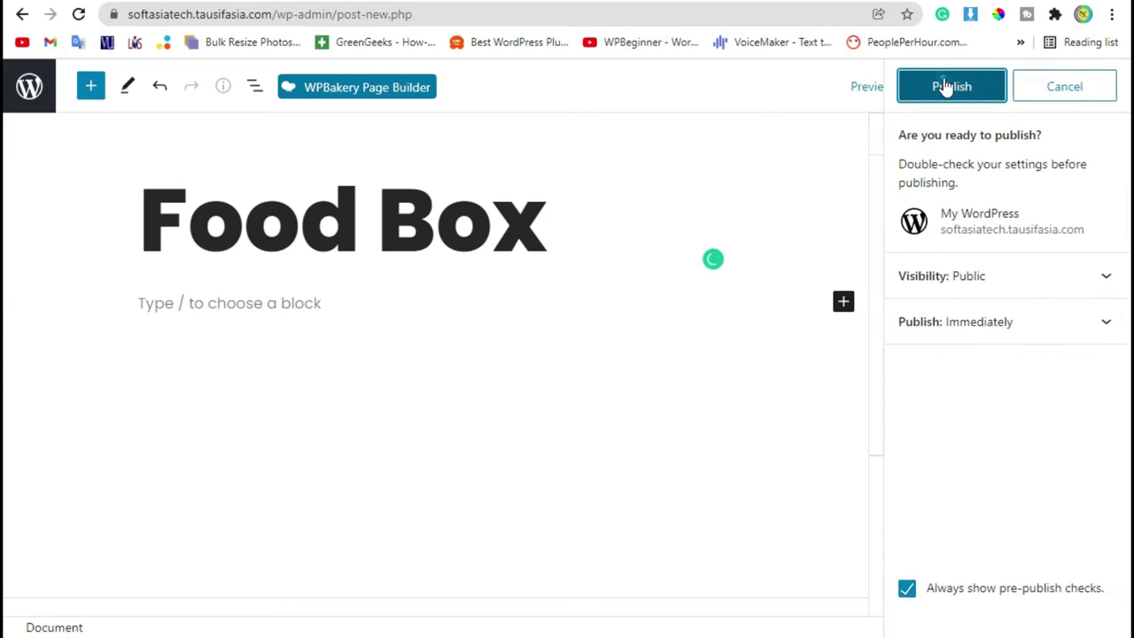
pyautogui.click(944, 86)
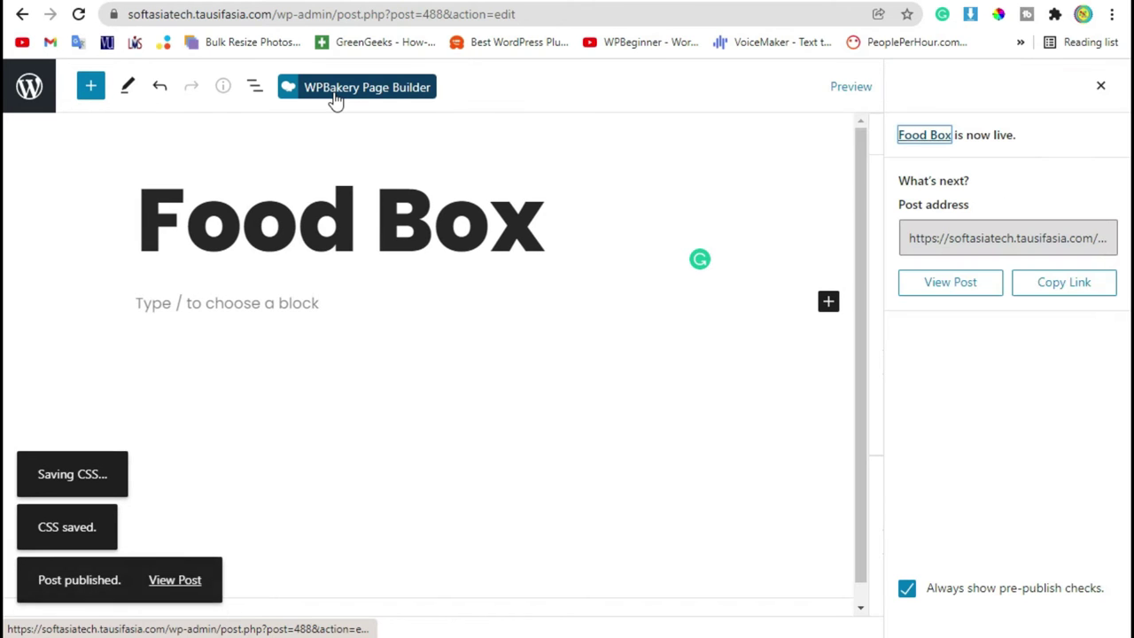
# Step: Switch the Food Box post to the WPBakery backend editor
pyautogui.click(335, 99)
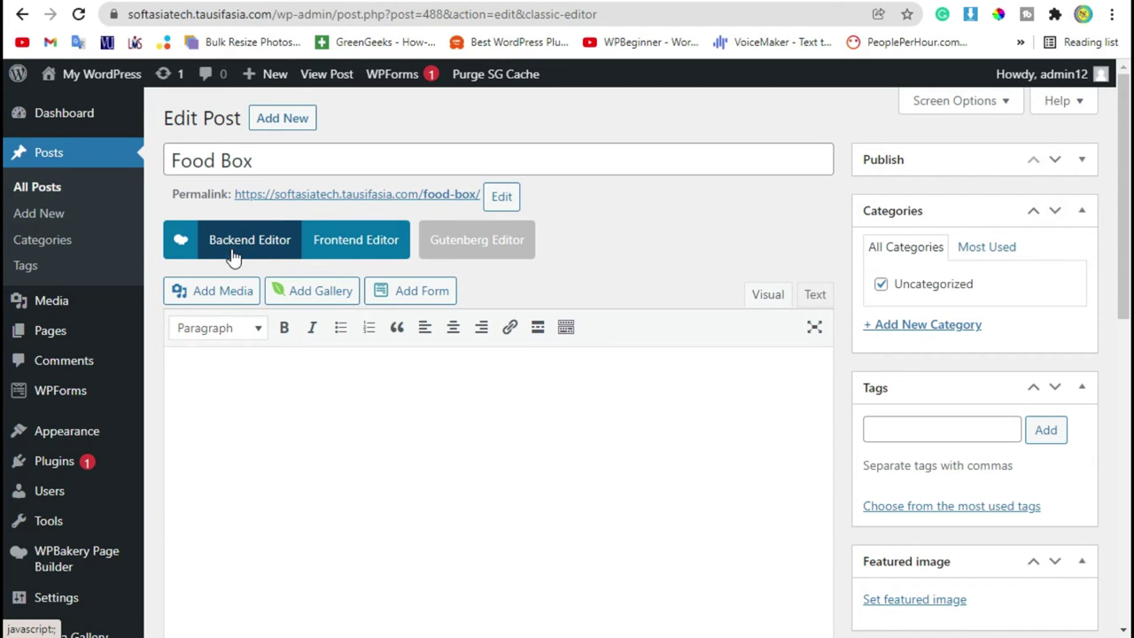
pyautogui.click(233, 257)
pyautogui.scroll(-2, 297, 317)
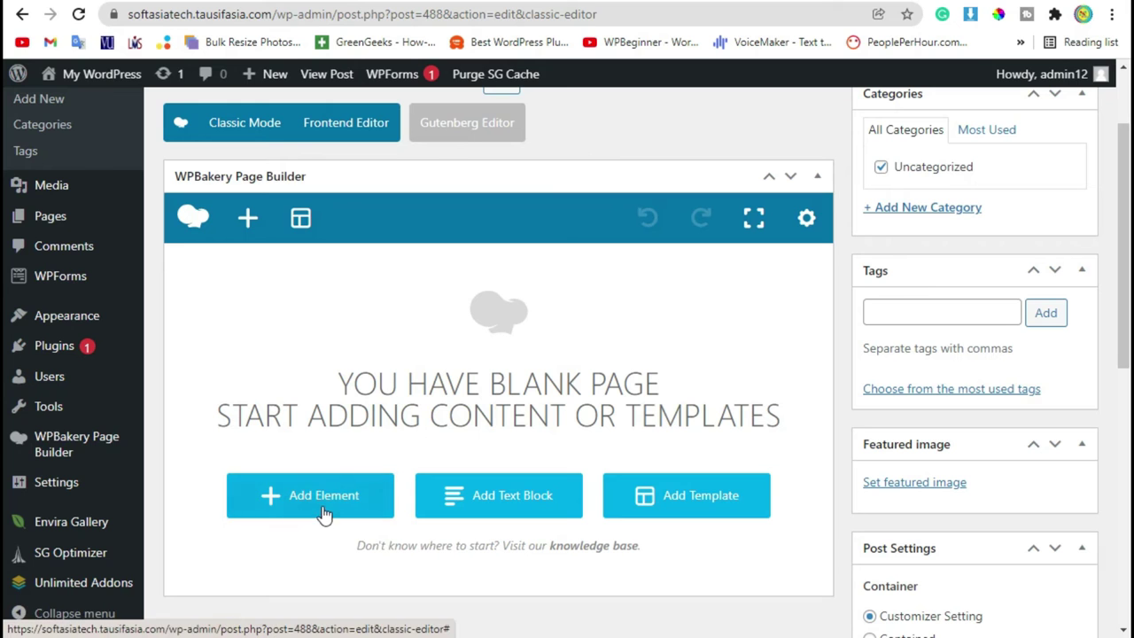
# Step: Show the Starter Pack elements in the Add Element window
pyautogui.click(325, 508)
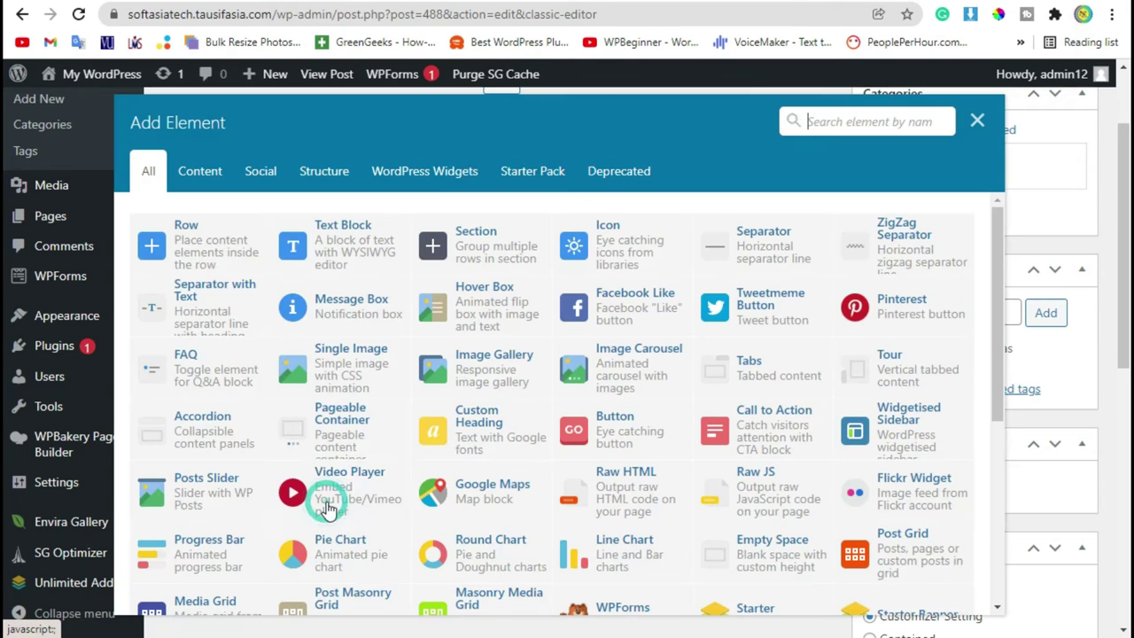
pyautogui.click(547, 178)
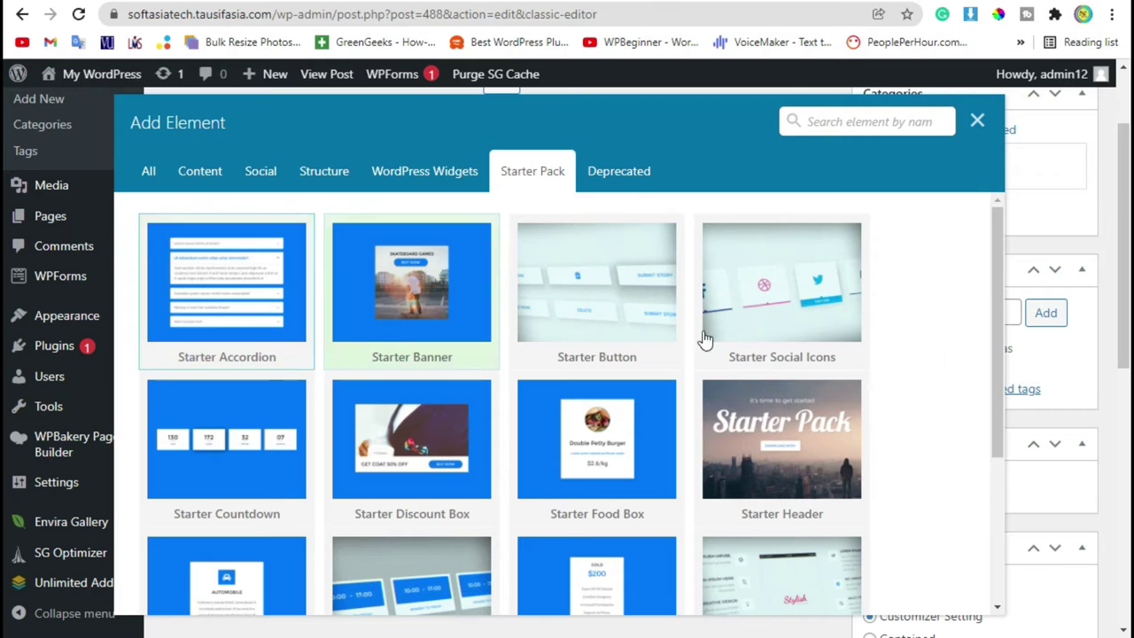
pyautogui.scroll(-3, 810, 446)
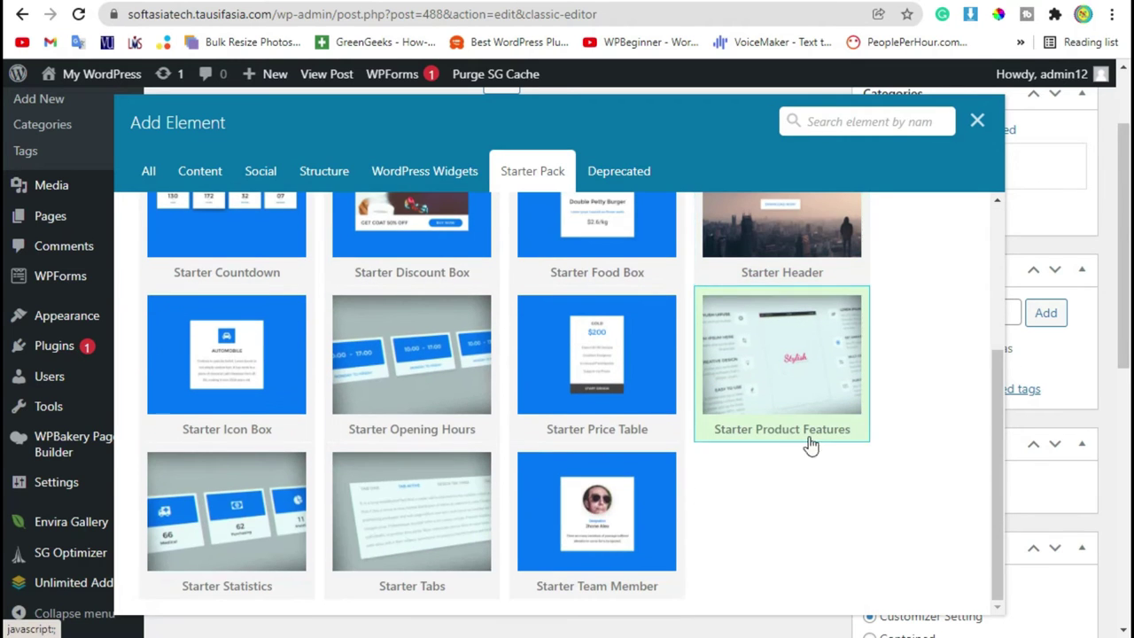
pyautogui.scroll(2, 837, 489)
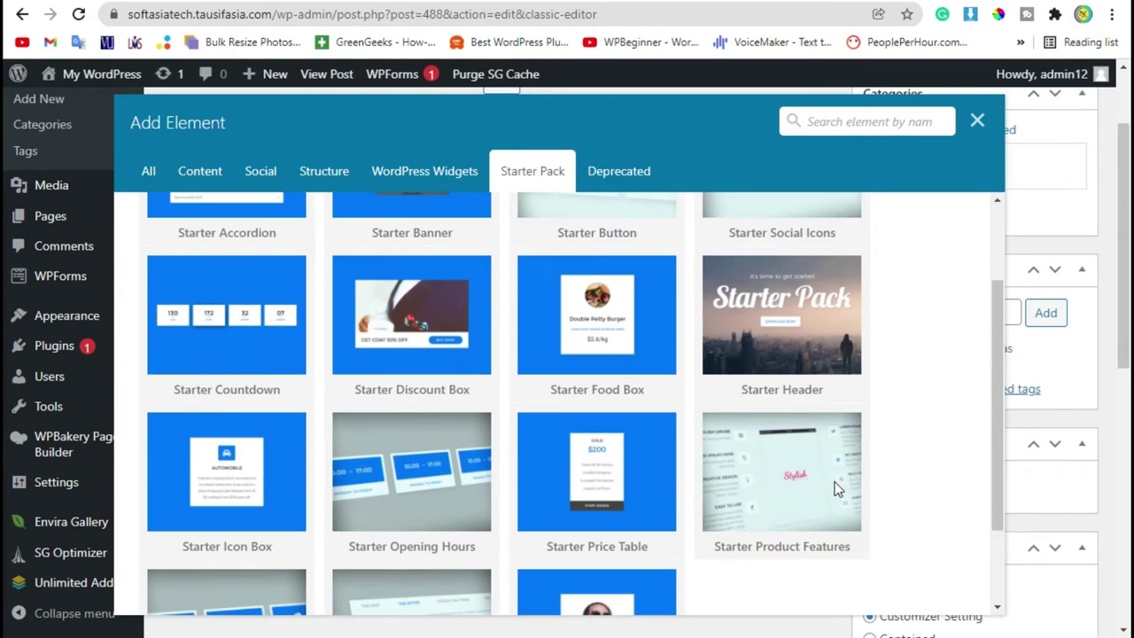
# Step: Add a Starter Food Box element and give it a muted pink-grey background
pyautogui.click(589, 336)
pyautogui.scroll(-1, 589, 336)
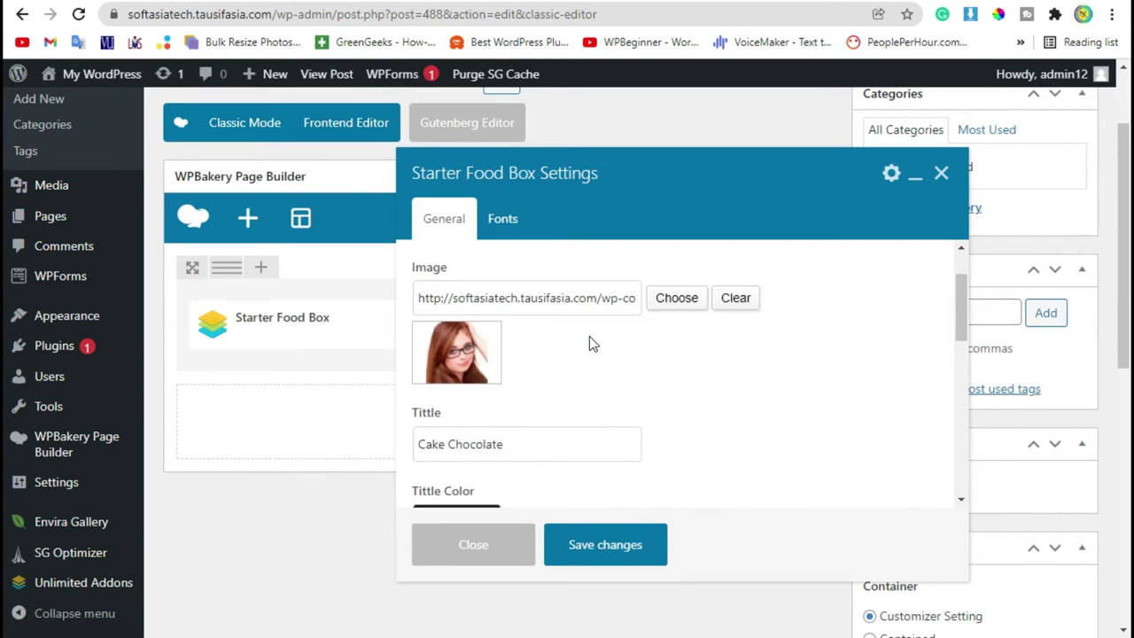
pyautogui.scroll(1, 589, 336)
pyautogui.doubleClick(418, 274)
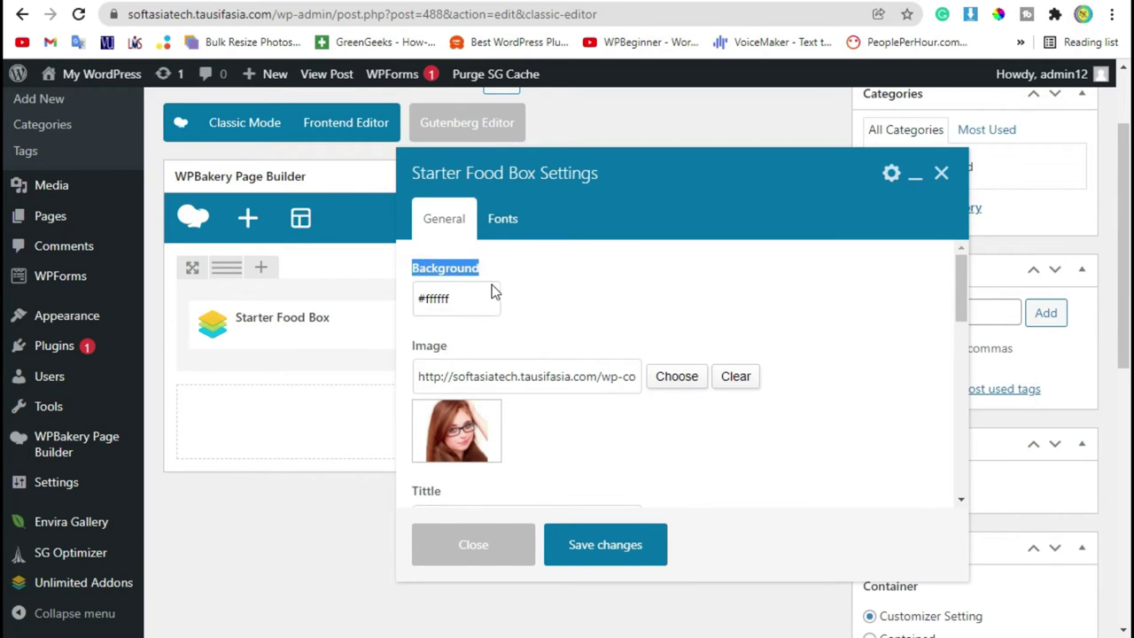
pyautogui.click(472, 298)
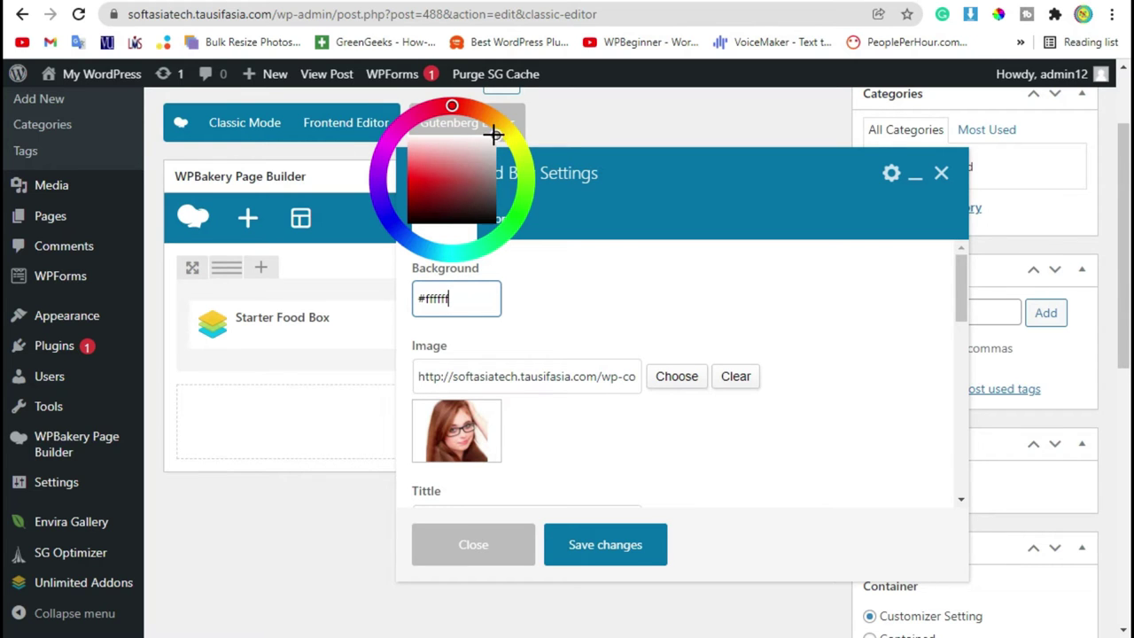
pyautogui.moveTo(479, 144); pyautogui.dragTo(482, 160)
pyautogui.click(694, 272)
pyautogui.scroll(-3, 694, 272)
pyautogui.scroll(3, 538, 337)
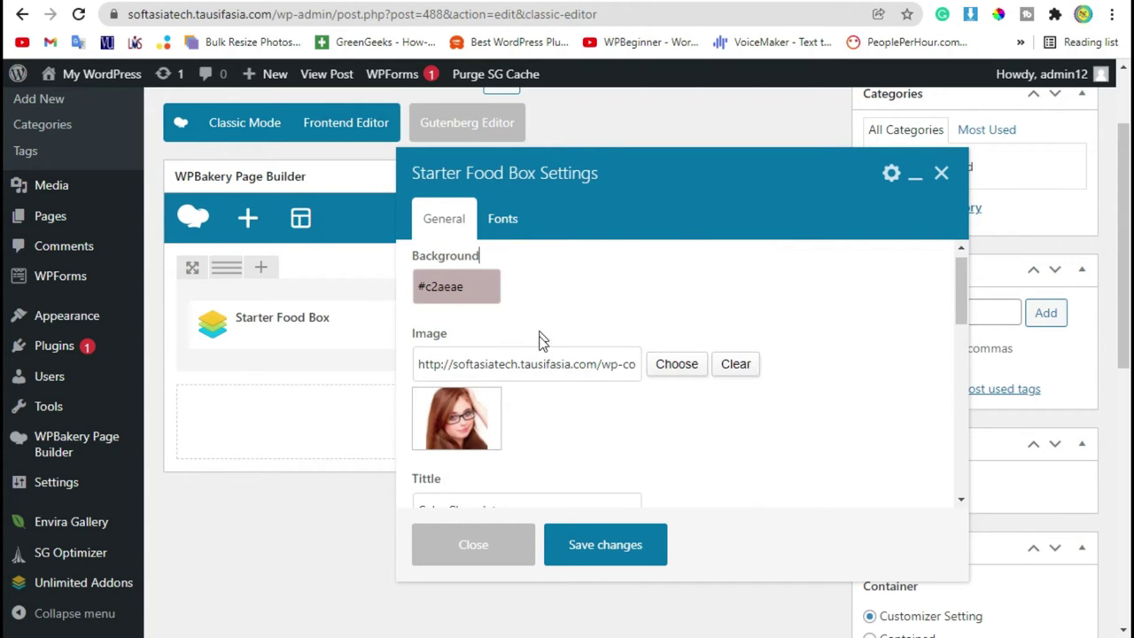
# Step: Replace the food box image with the chocolate cake picture
pyautogui.moveTo(405, 346); pyautogui.dragTo(455, 354)
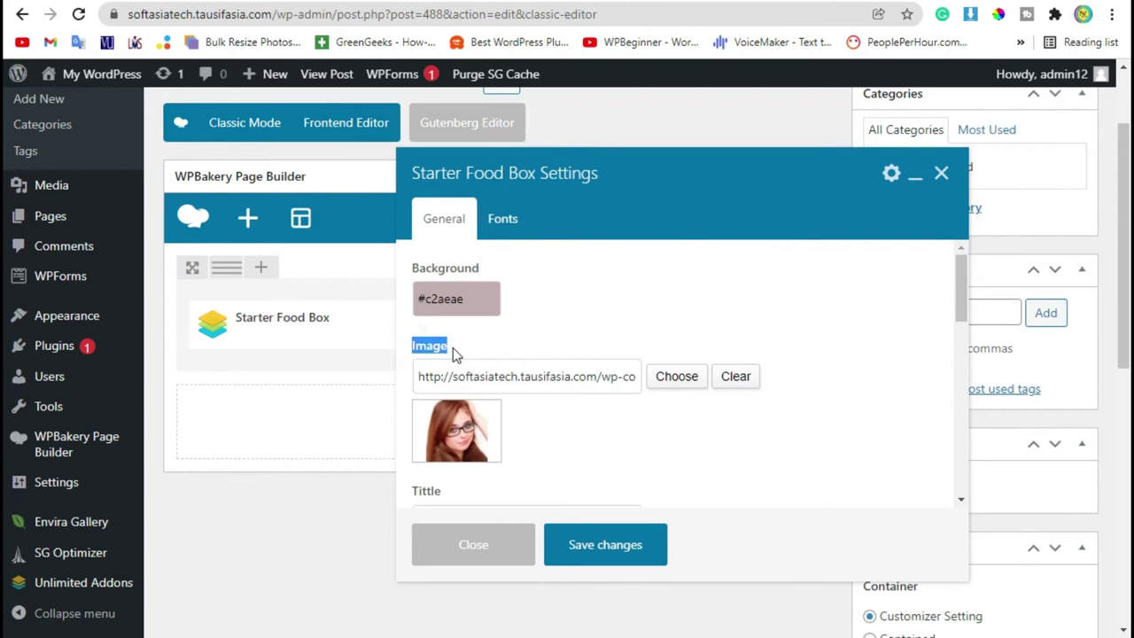
pyautogui.click(684, 384)
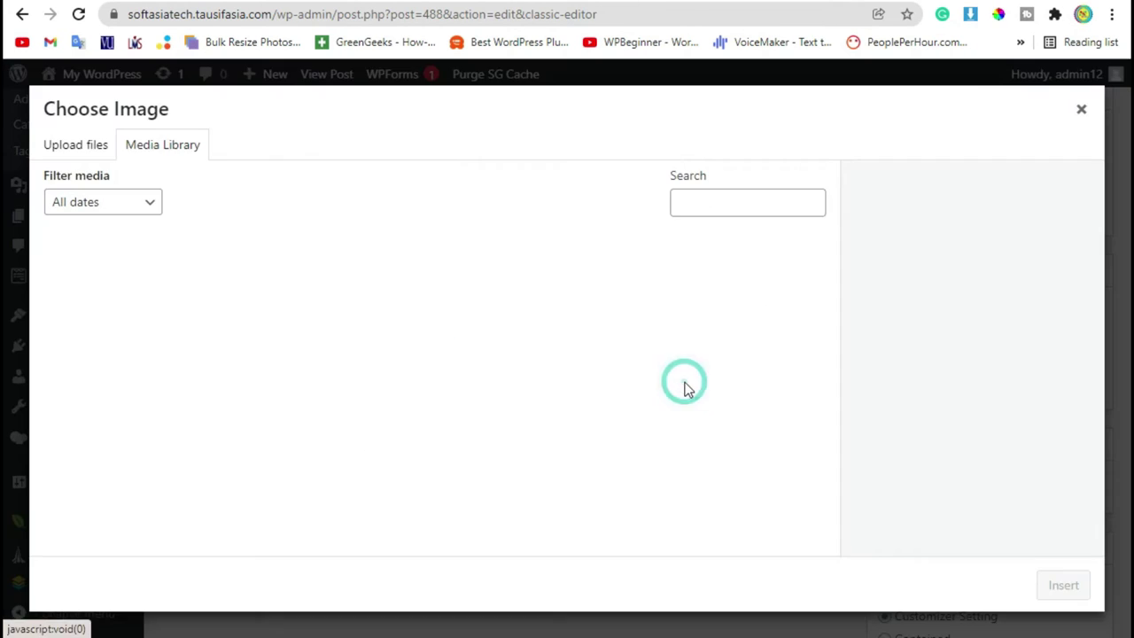
pyautogui.click(125, 313)
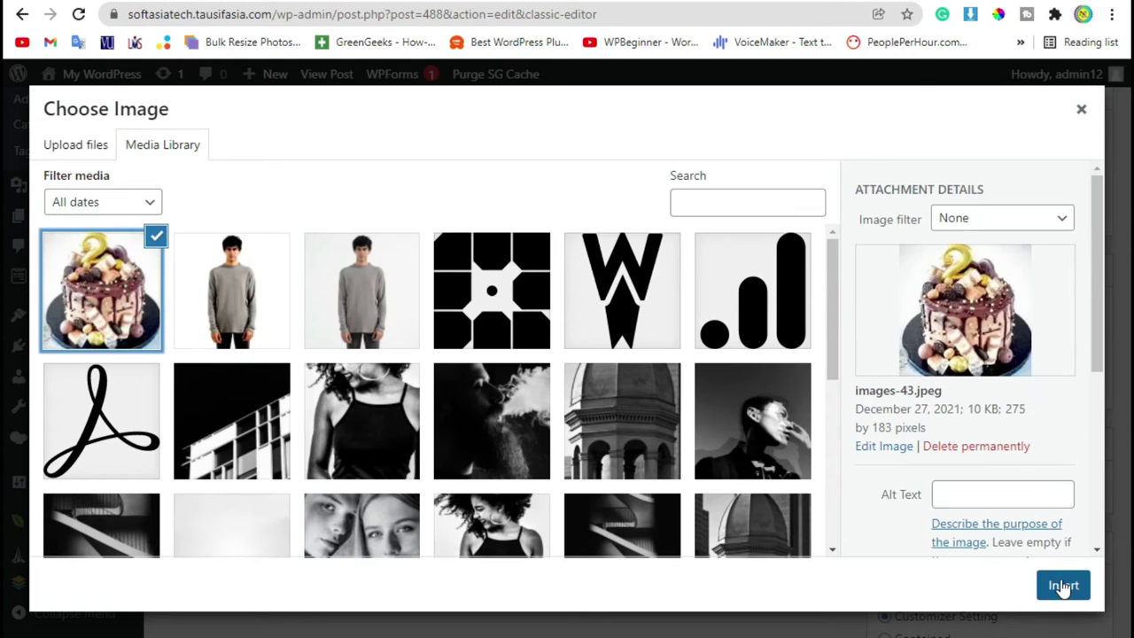
pyautogui.click(1063, 586)
# Step: Reorder the box title to read 'Chocolate Cake'
pyautogui.scroll(-2, 711, 428)
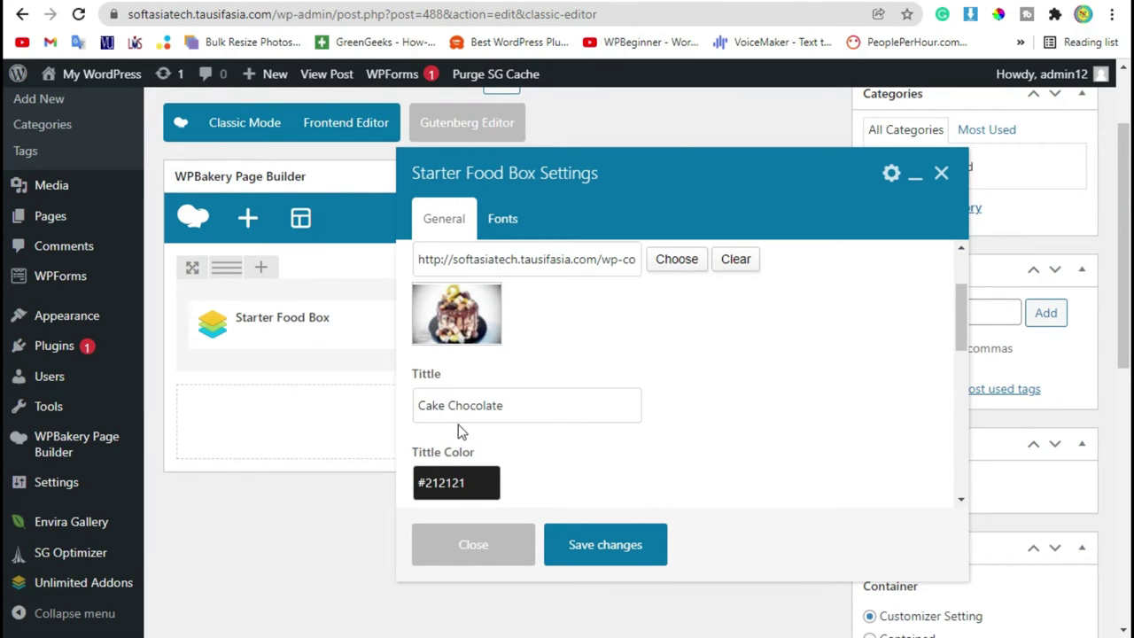
pyautogui.moveTo(449, 404); pyautogui.dragTo(413, 413)
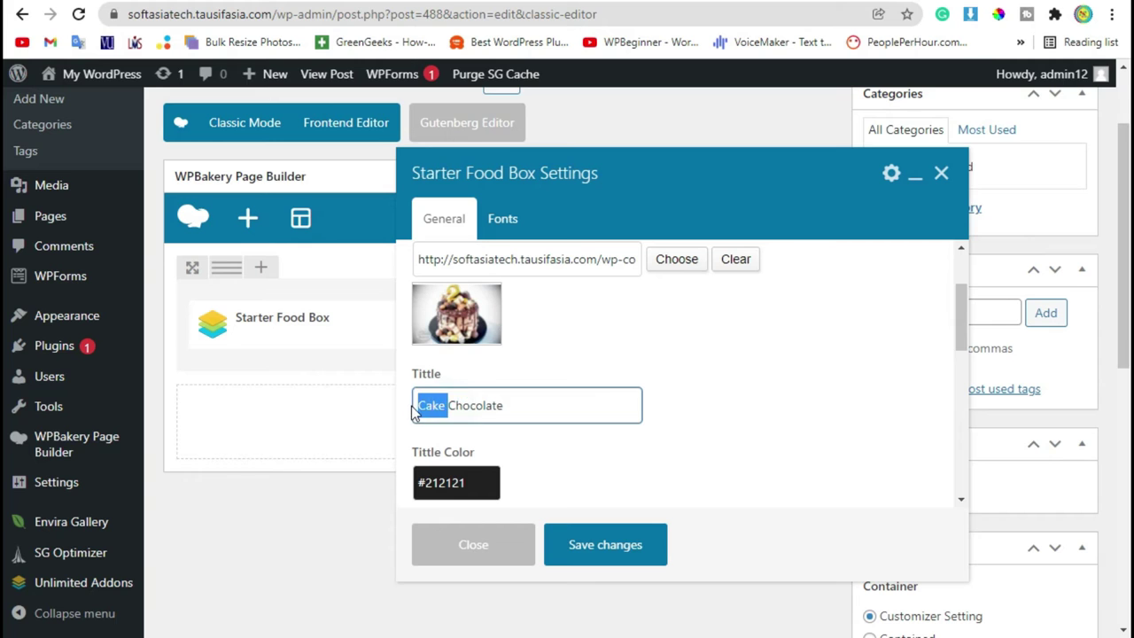
pyautogui.hotkey('ctrl', 'x')
pyautogui.click(541, 405)
pyautogui.hotkey('ctrl', 'v')
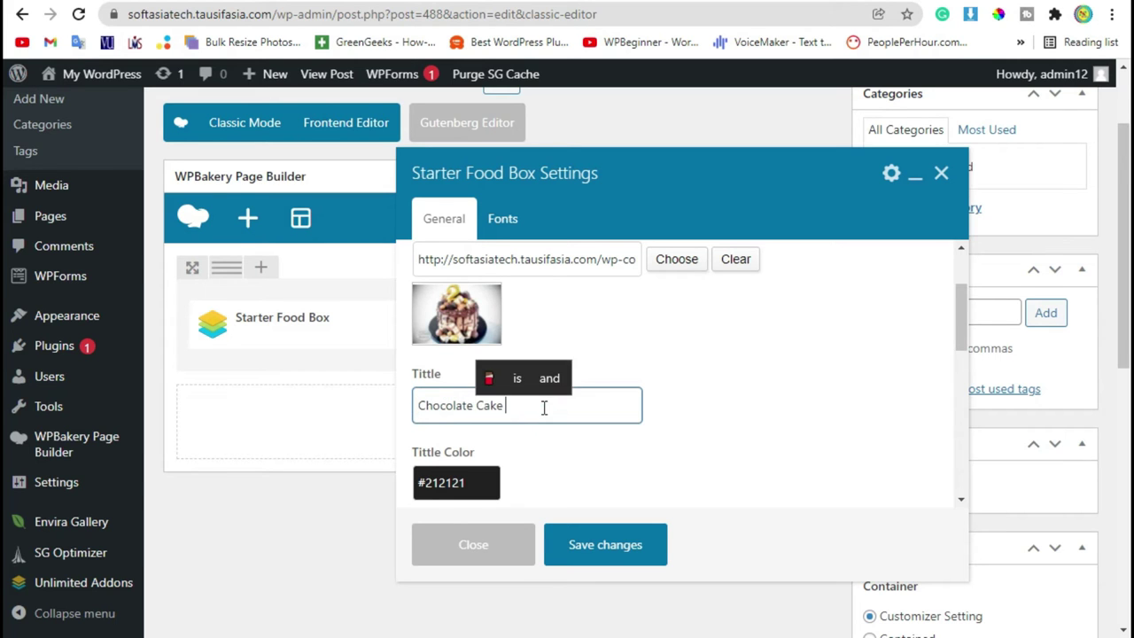
pyautogui.click(738, 447)
# Step: Prefix the ingredient list with 'Ingredients:' before 'Hens egg'
pyautogui.scroll(-2, 737, 447)
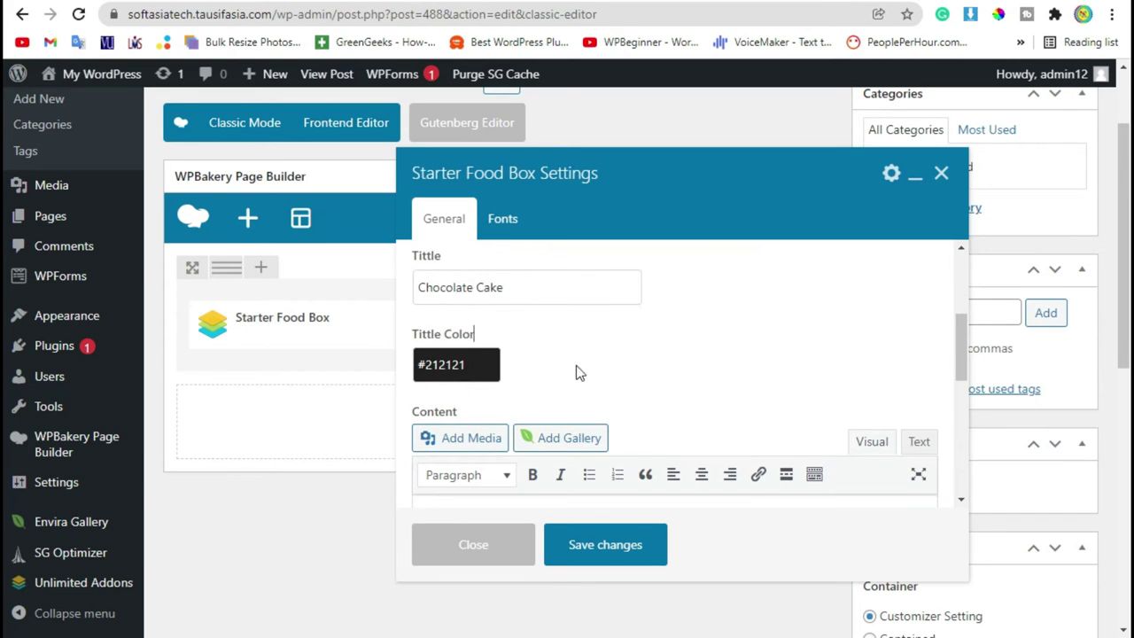
pyautogui.scroll(-4, 576, 373)
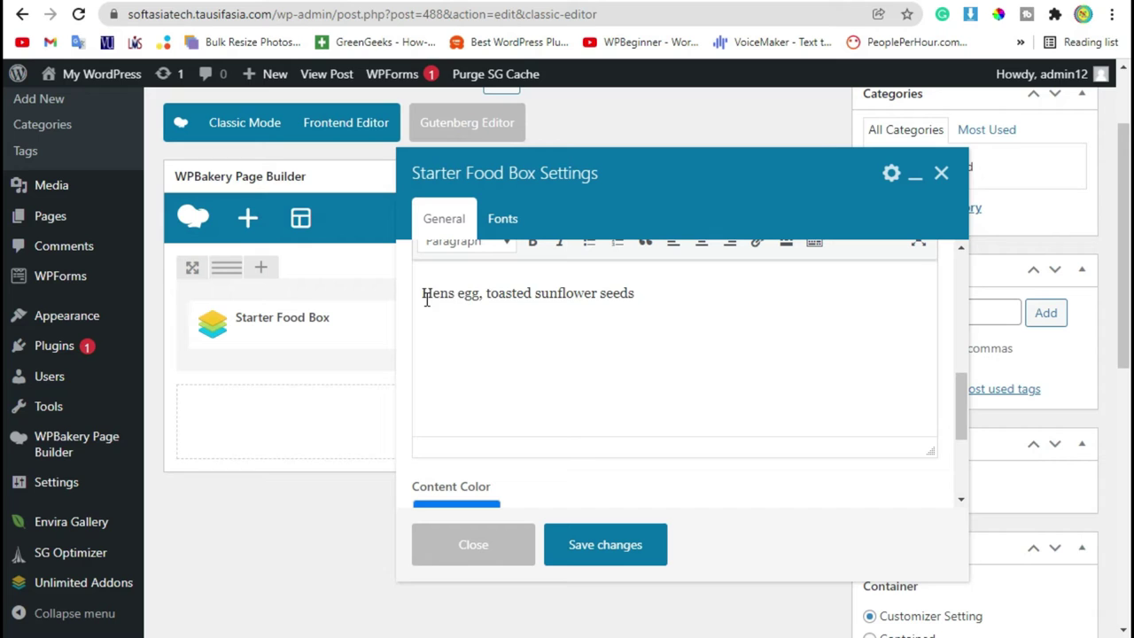
pyautogui.moveTo(423, 298); pyautogui.dragTo(649, 282)
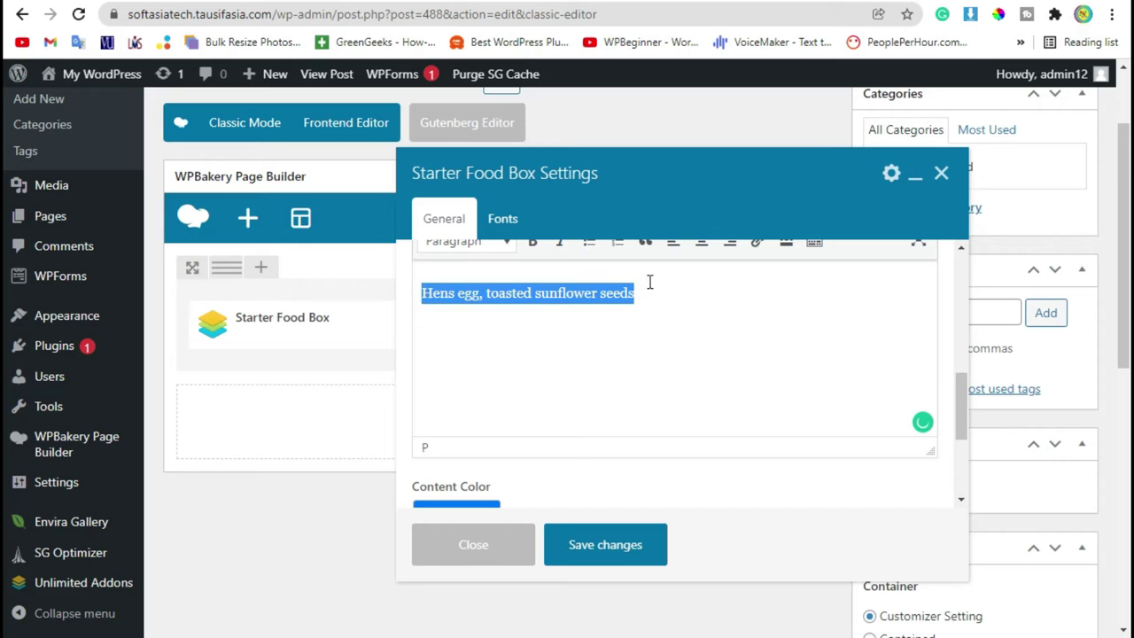
pyautogui.click(421, 293)
pyautogui.write('In')
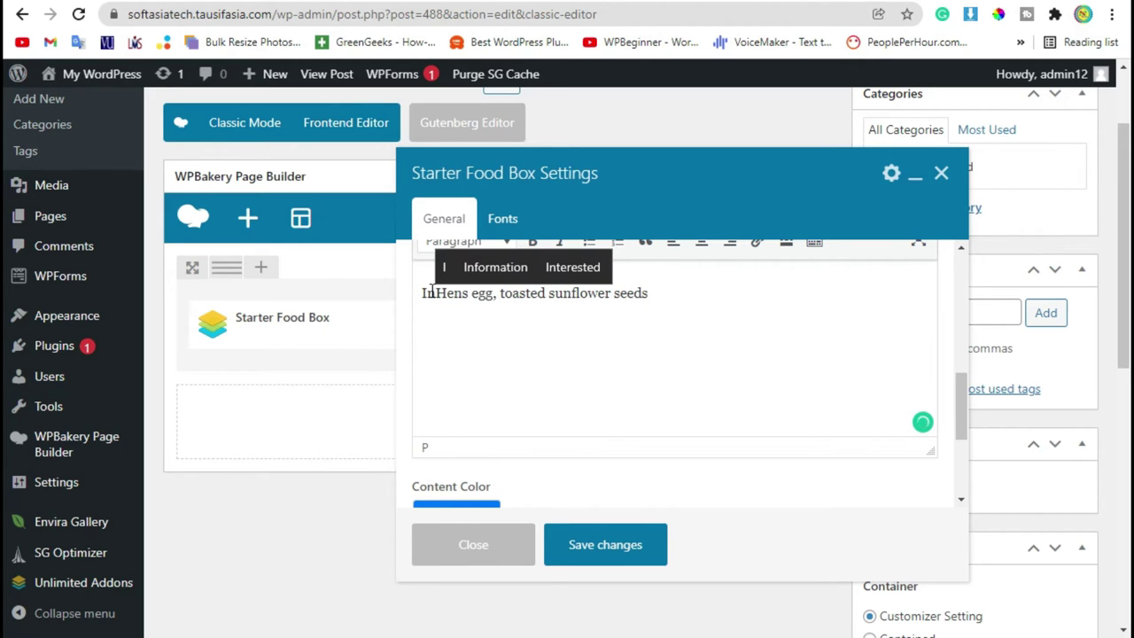
pyautogui.write('gre')
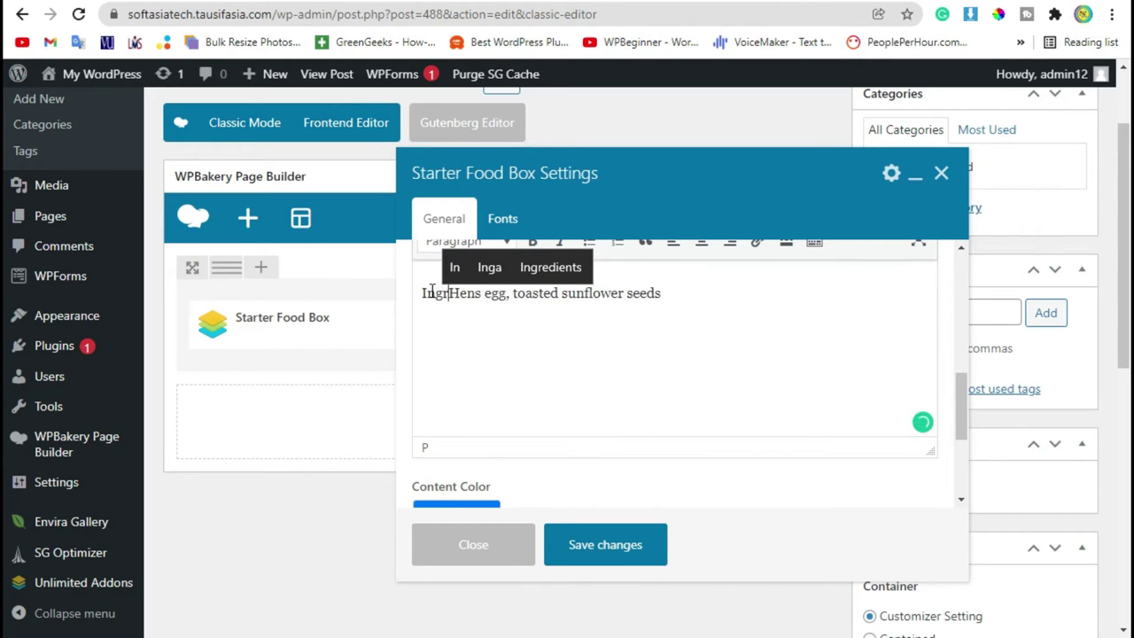
pyautogui.press('Up')
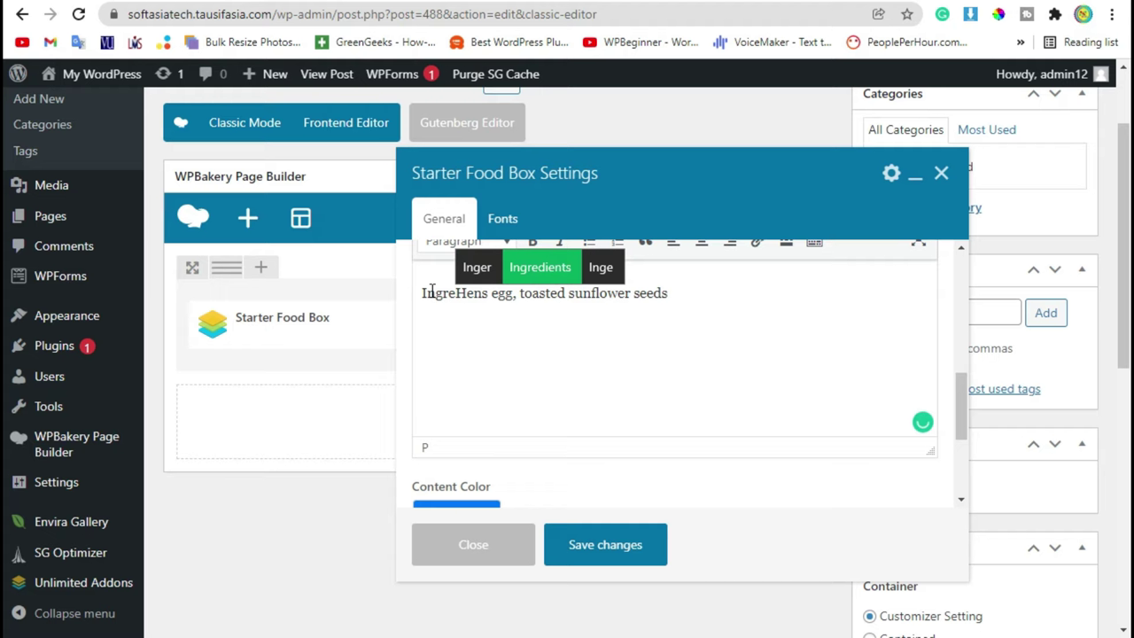
pyautogui.press('Return')
pyautogui.press('BackSpace')
pyautogui.write(':')
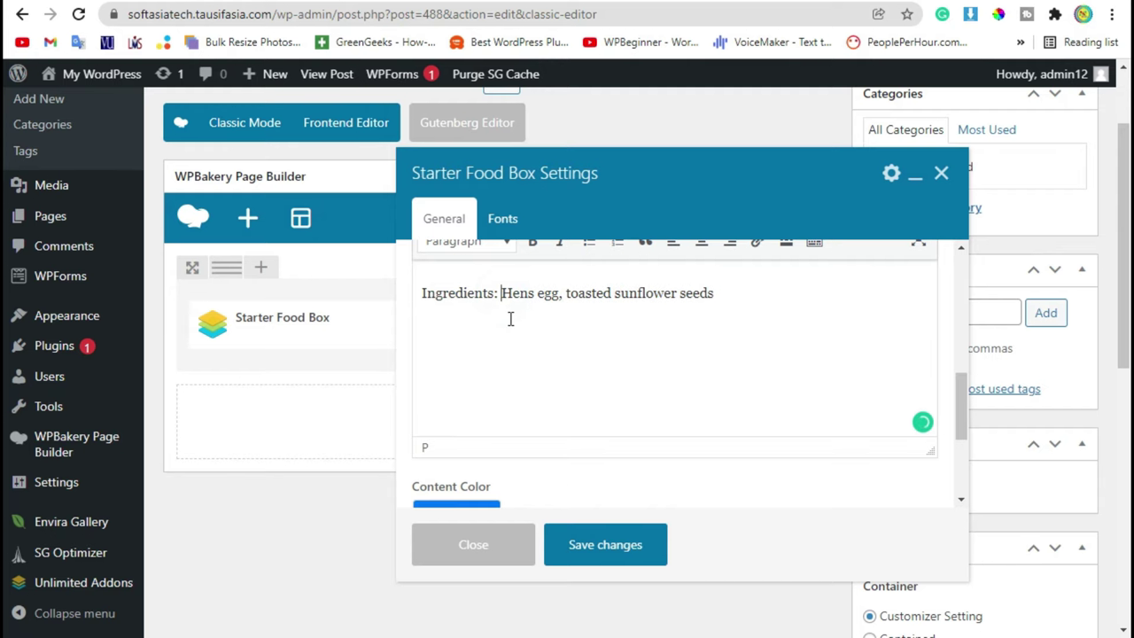
pyautogui.scroll(-2, 575, 365)
# Step: Change the food box price from $22.1/kg to $50/Pound
pyautogui.click(581, 372)
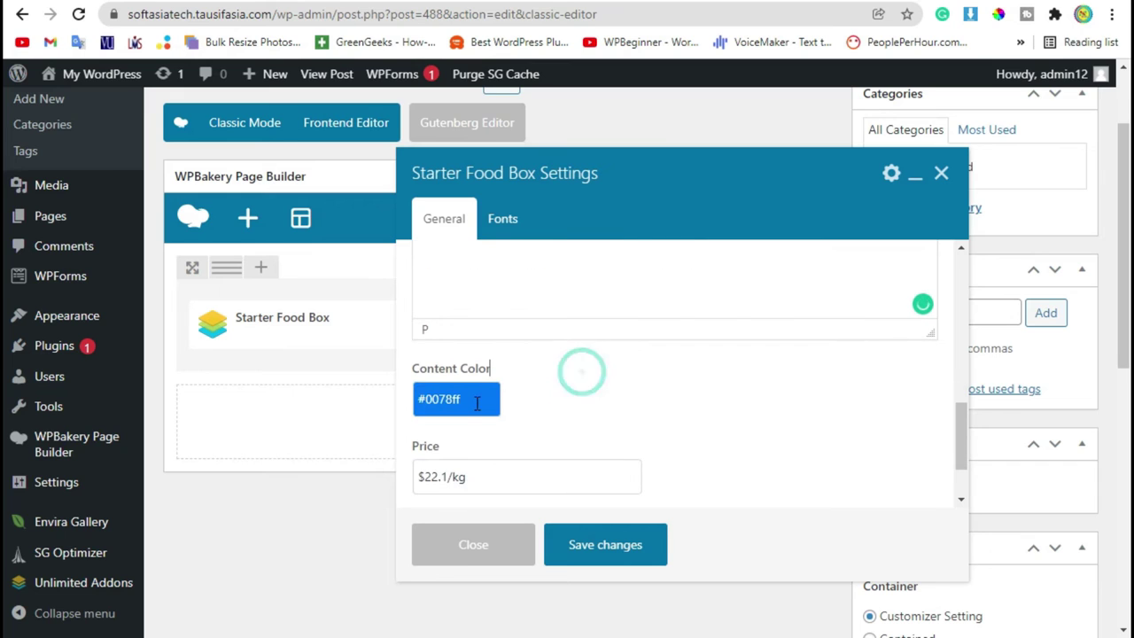
pyautogui.moveTo(414, 369); pyautogui.dragTo(493, 377)
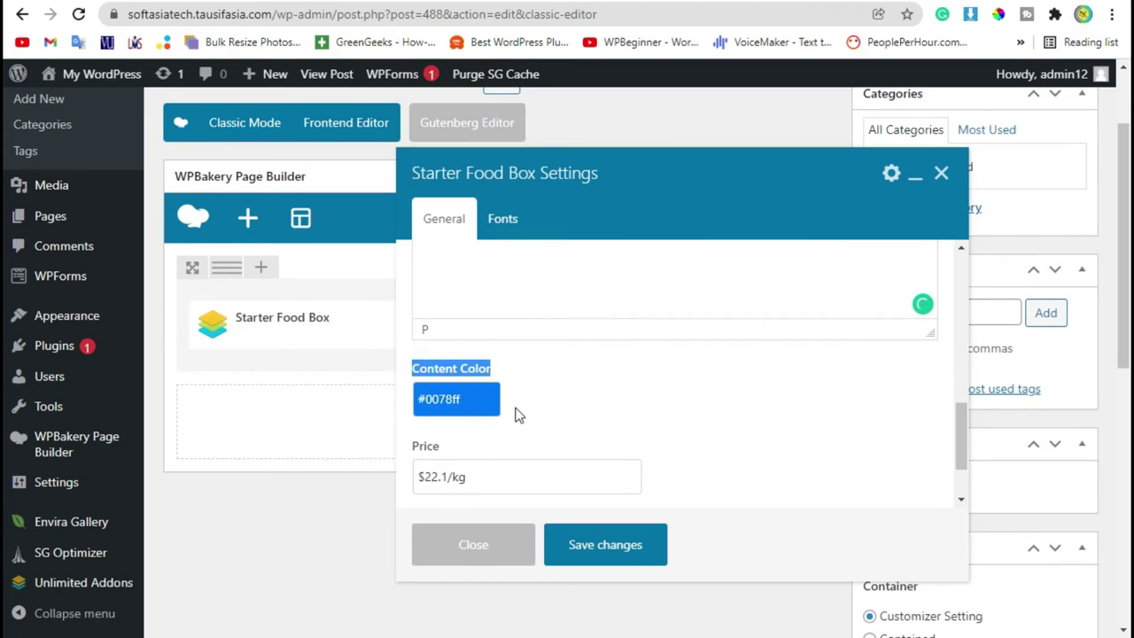
pyautogui.scroll(-1, 655, 411)
pyautogui.click(447, 357)
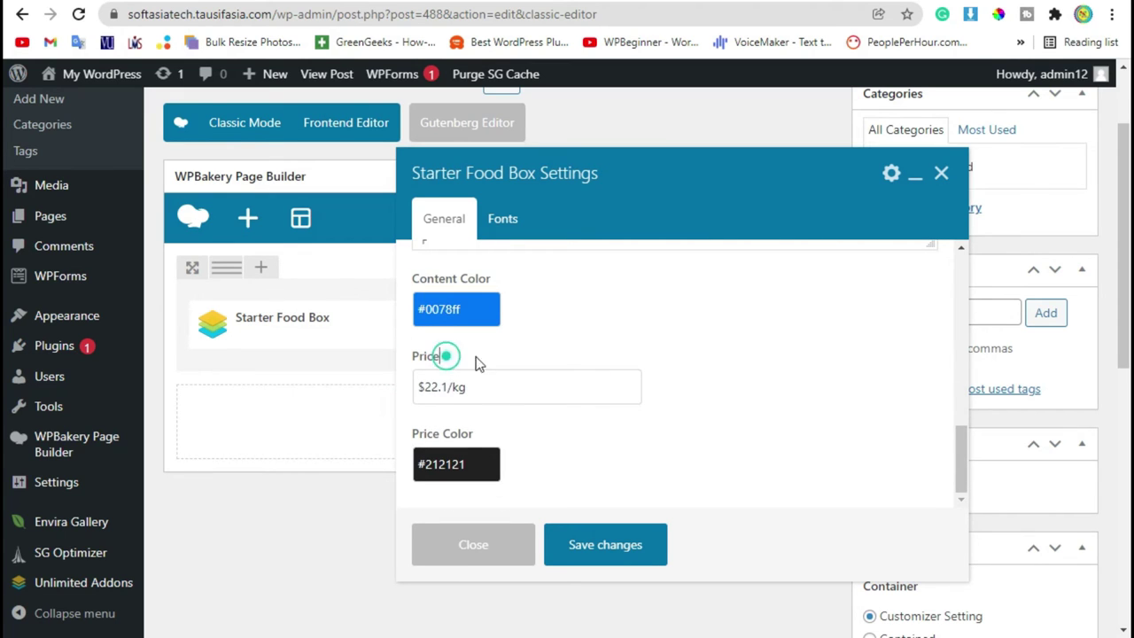
pyautogui.moveTo(449, 387); pyautogui.dragTo(429, 390)
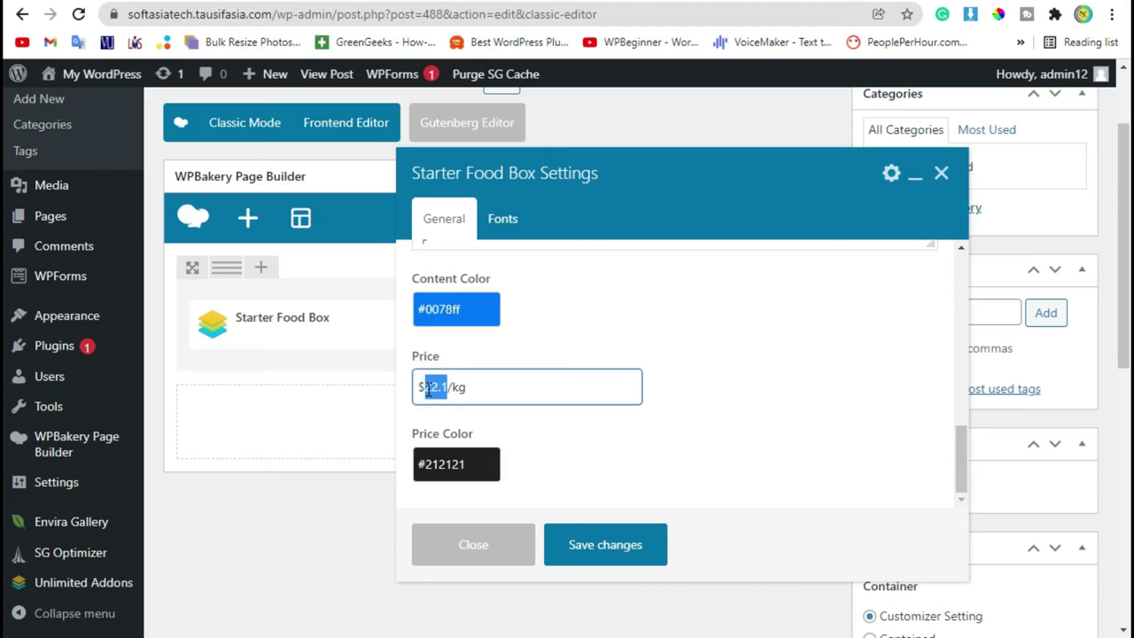
pyautogui.write('50')
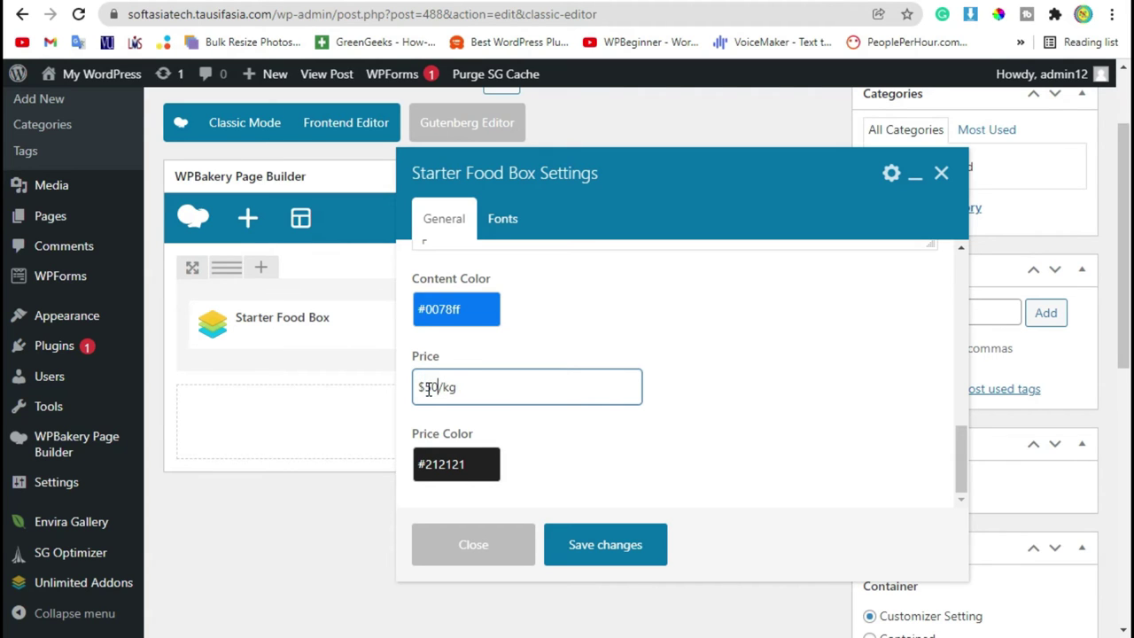
pyautogui.moveTo(442, 387); pyautogui.dragTo(478, 390)
pyautogui.write('Pou')
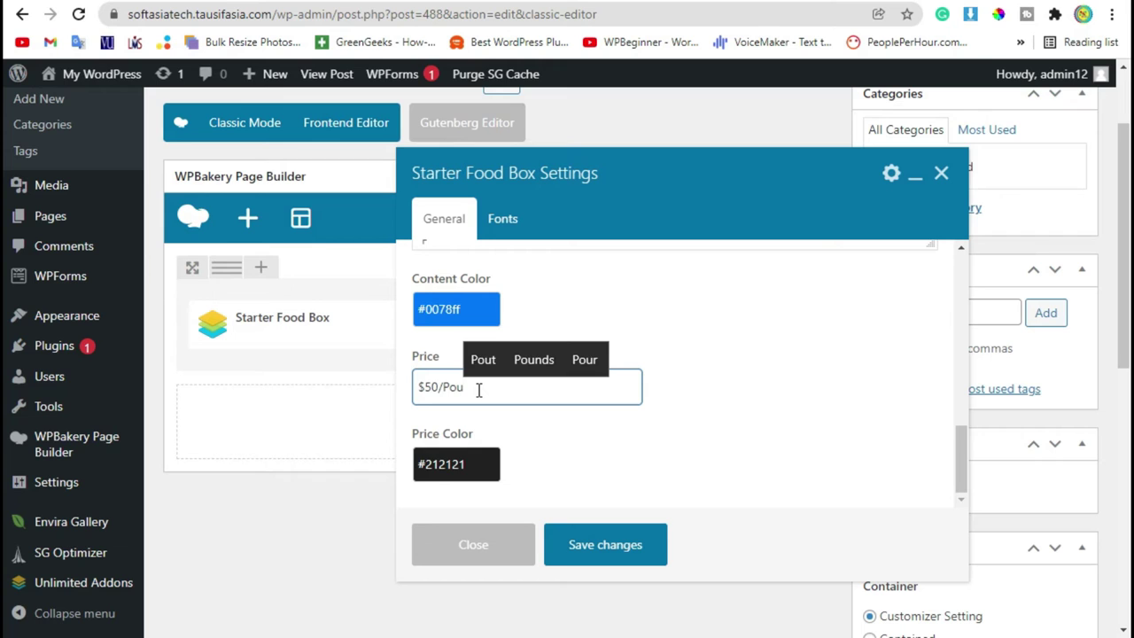
pyautogui.write('nd')
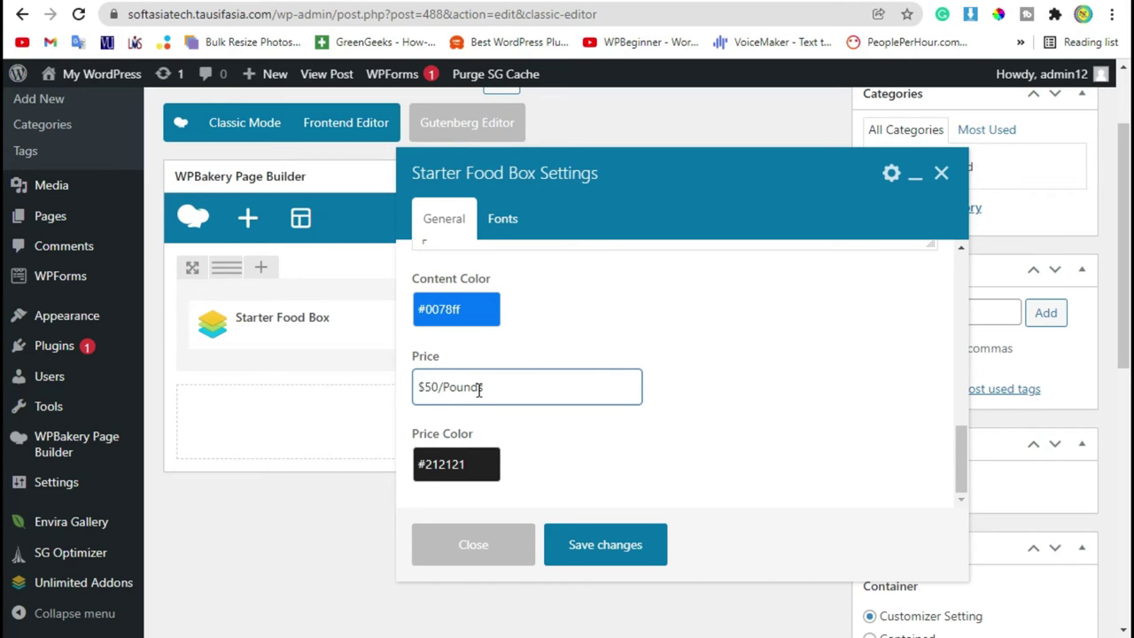
pyautogui.click(673, 336)
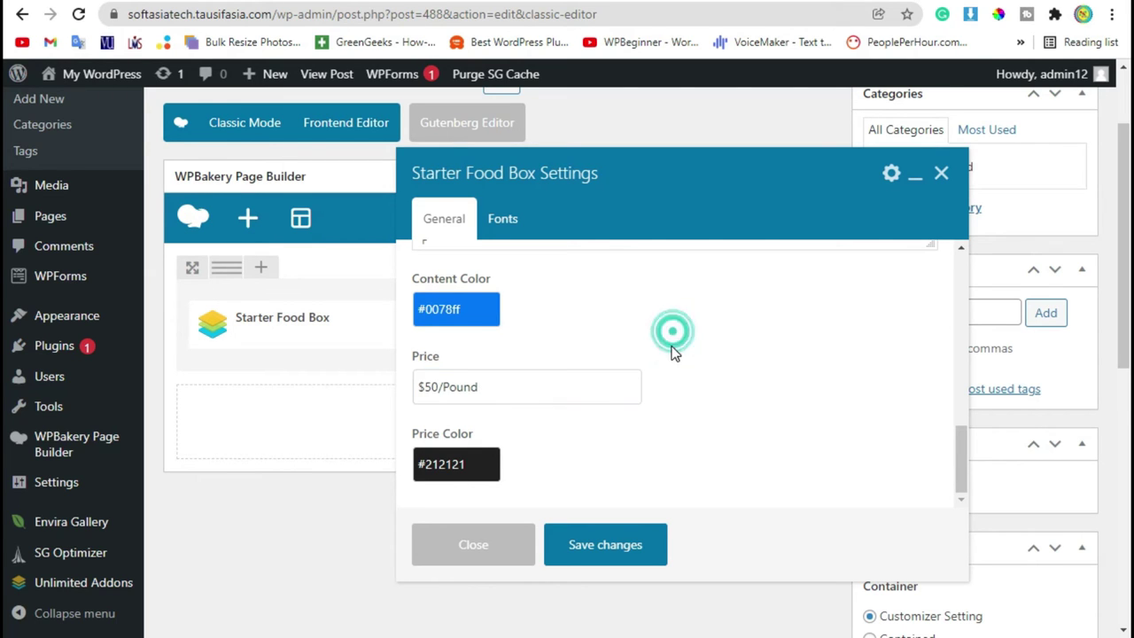
# Step: Darken the price colour to #1b1313 and save the element settings
pyautogui.scroll(-2, 673, 351)
pyautogui.click(438, 464)
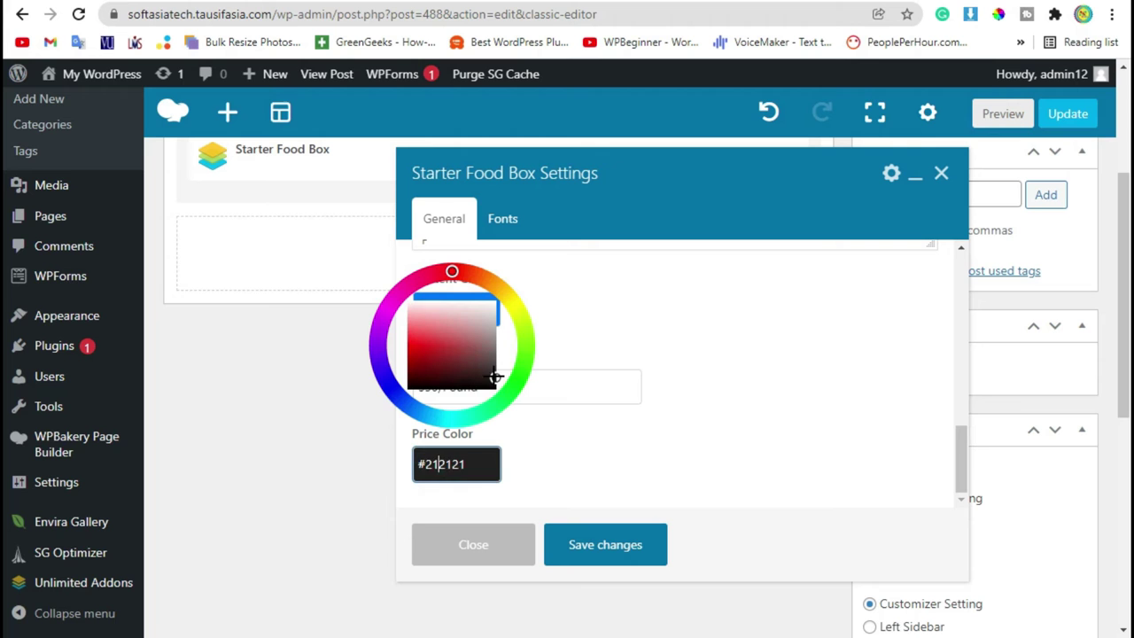
pyautogui.moveTo(495, 377); pyautogui.dragTo(478, 381)
pyautogui.click(729, 404)
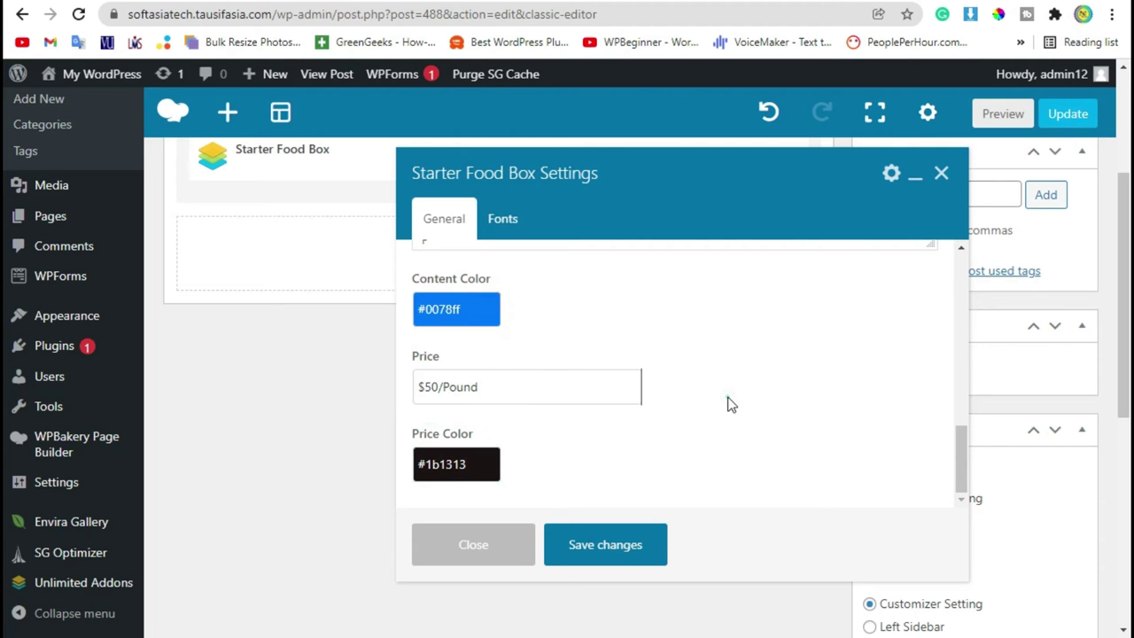
pyautogui.click(597, 547)
pyautogui.scroll(3, 840, 271)
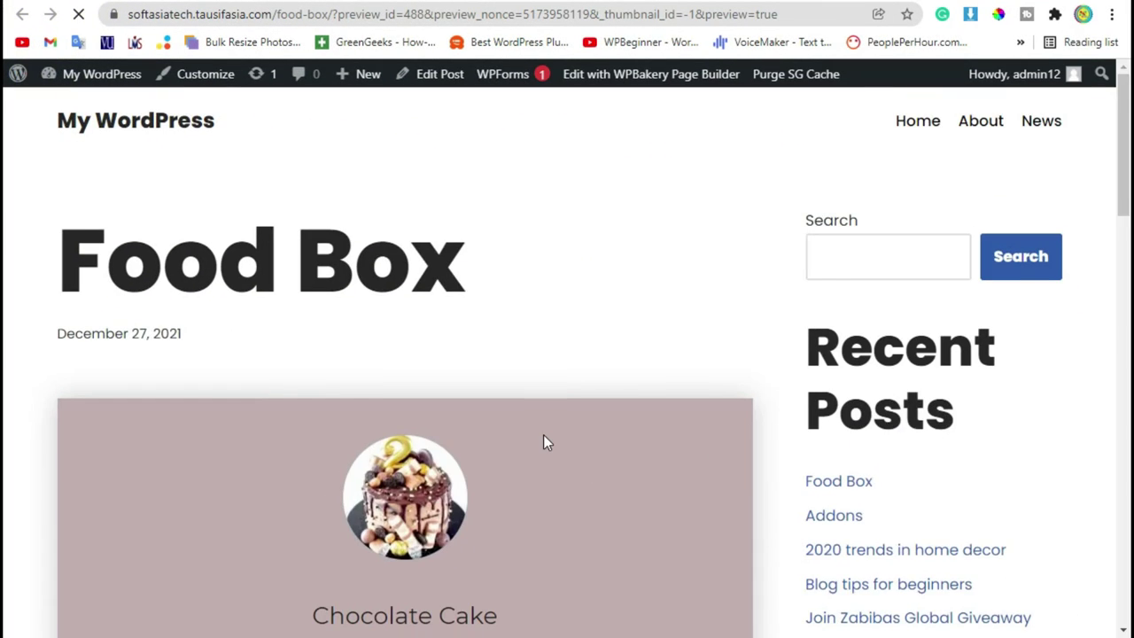
pyautogui.scroll(-1, 543, 443)
pyautogui.scroll(-1, 551, 443)
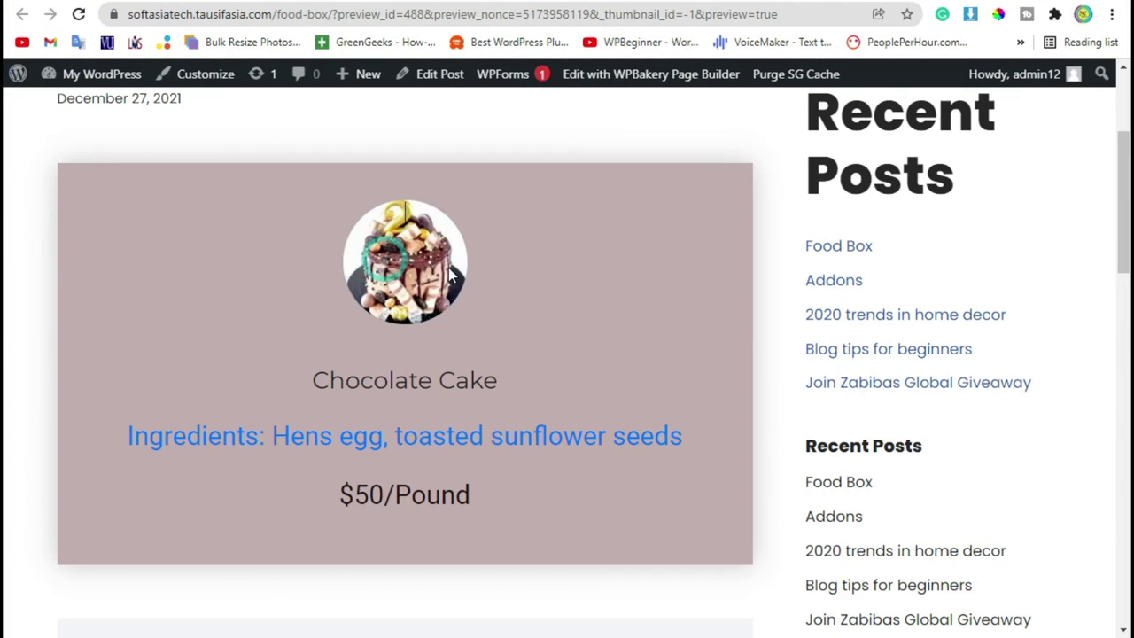
pyautogui.moveTo(531, 377); pyautogui.dragTo(325, 369)
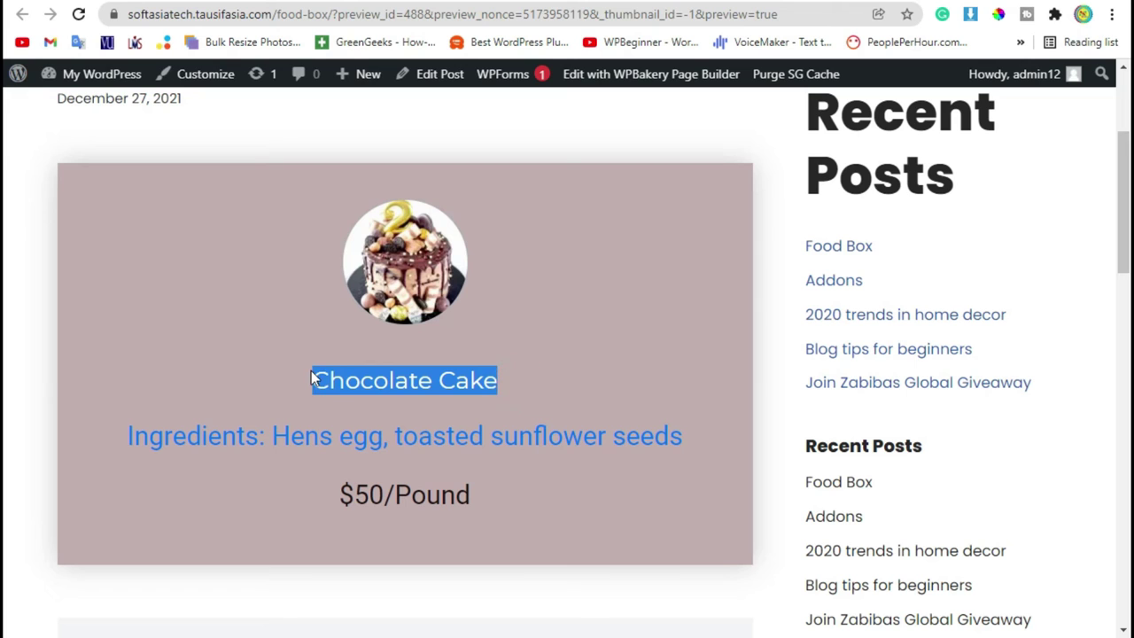
pyautogui.moveTo(129, 440); pyautogui.dragTo(730, 457)
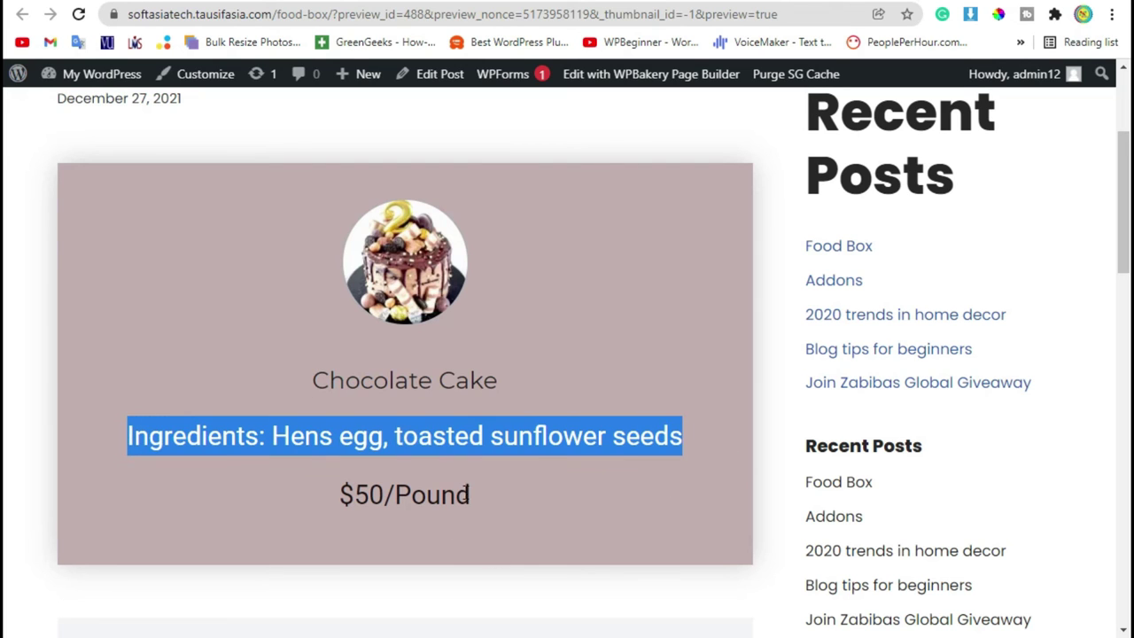
pyautogui.moveTo(469, 494); pyautogui.dragTo(336, 494)
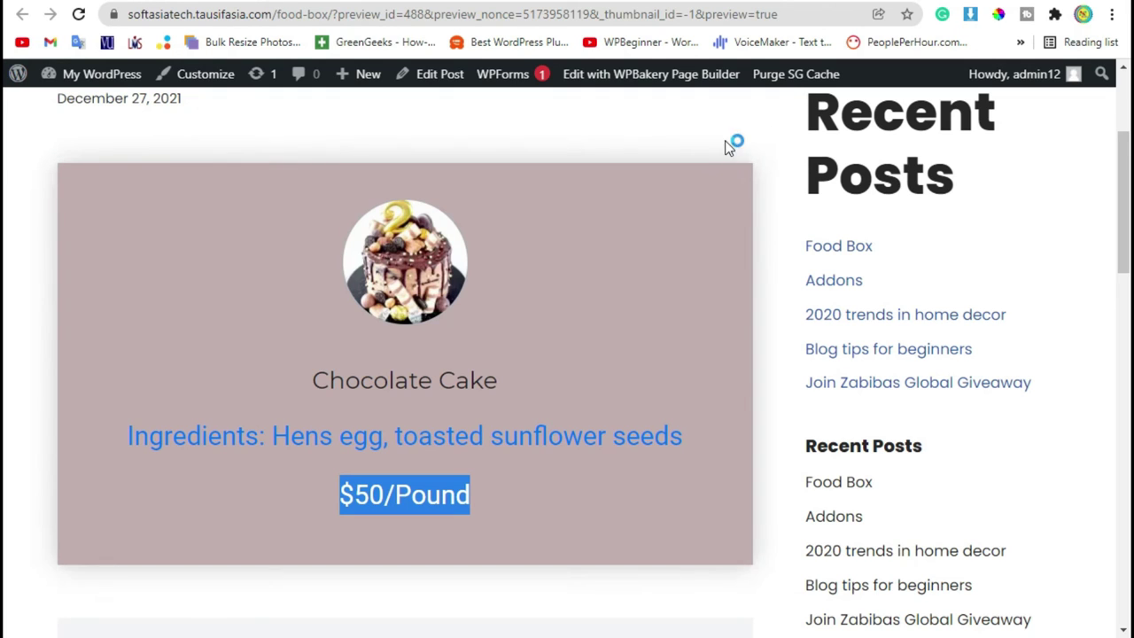
pyautogui.click(18, 369)
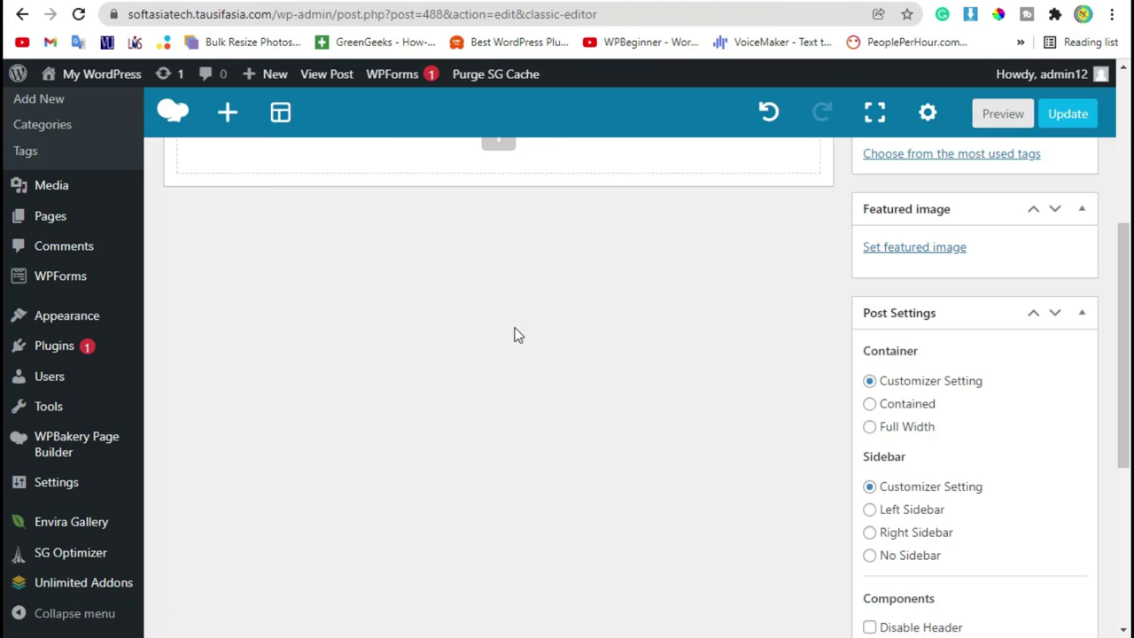
# Step: Change the food box background to yellow-green #cdda2b
pyautogui.scroll(2, 513, 331)
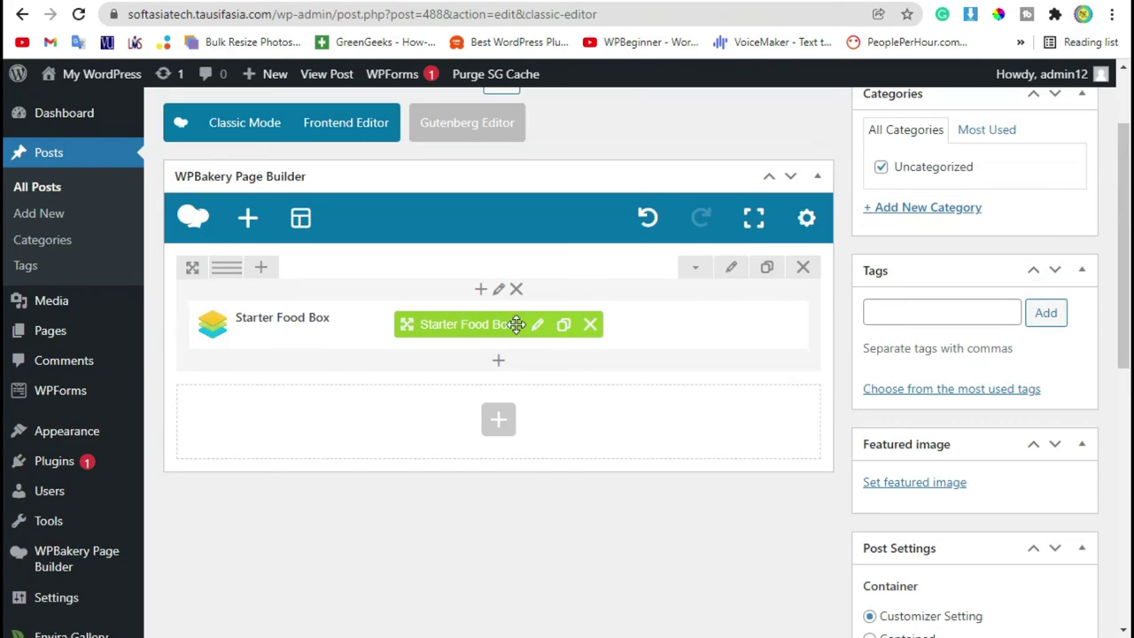
pyautogui.click(537, 324)
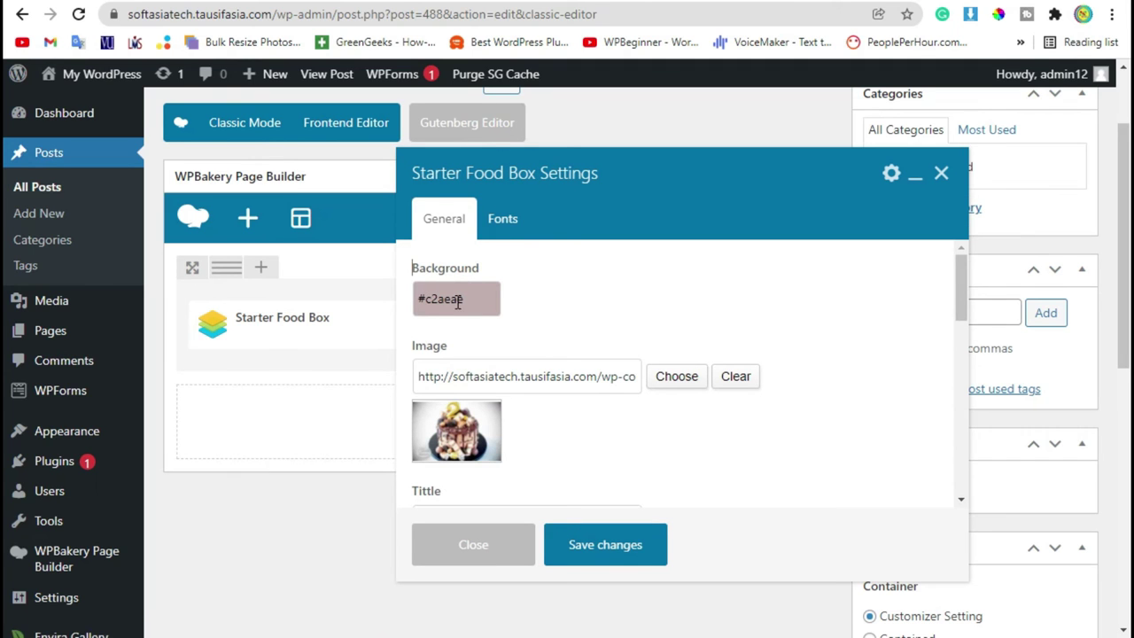
pyautogui.click(457, 303)
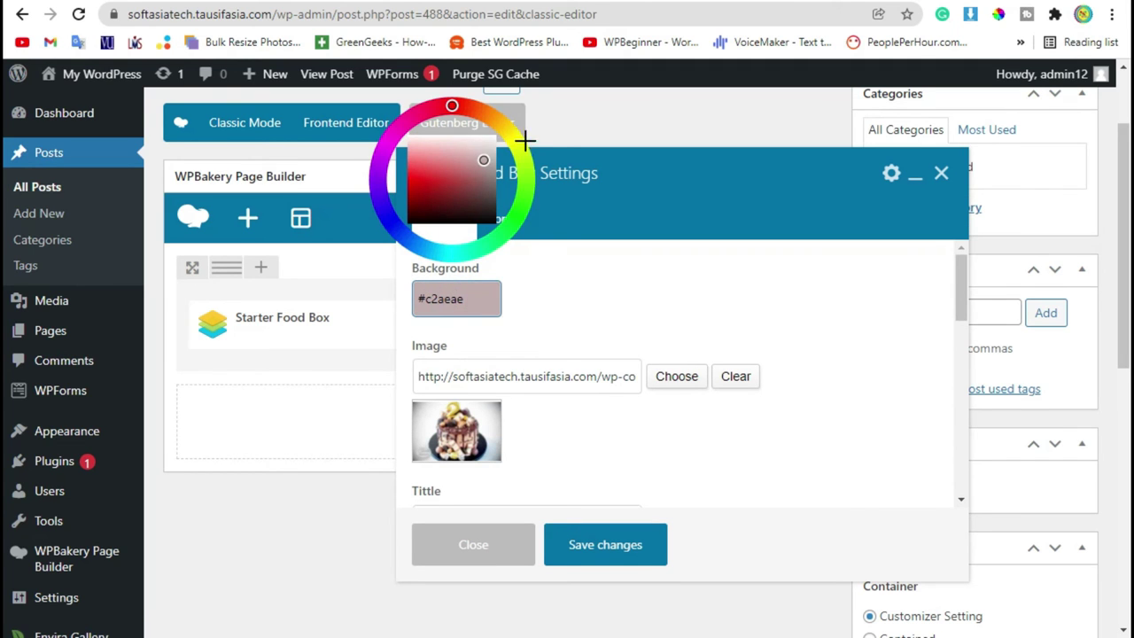
pyautogui.moveTo(525, 140)
pyautogui.mouseDown()
pyautogui.moveTo(512, 133)
pyautogui.moveTo(516, 157)
pyautogui.moveTo(433, 178)
pyautogui.mouseUp()
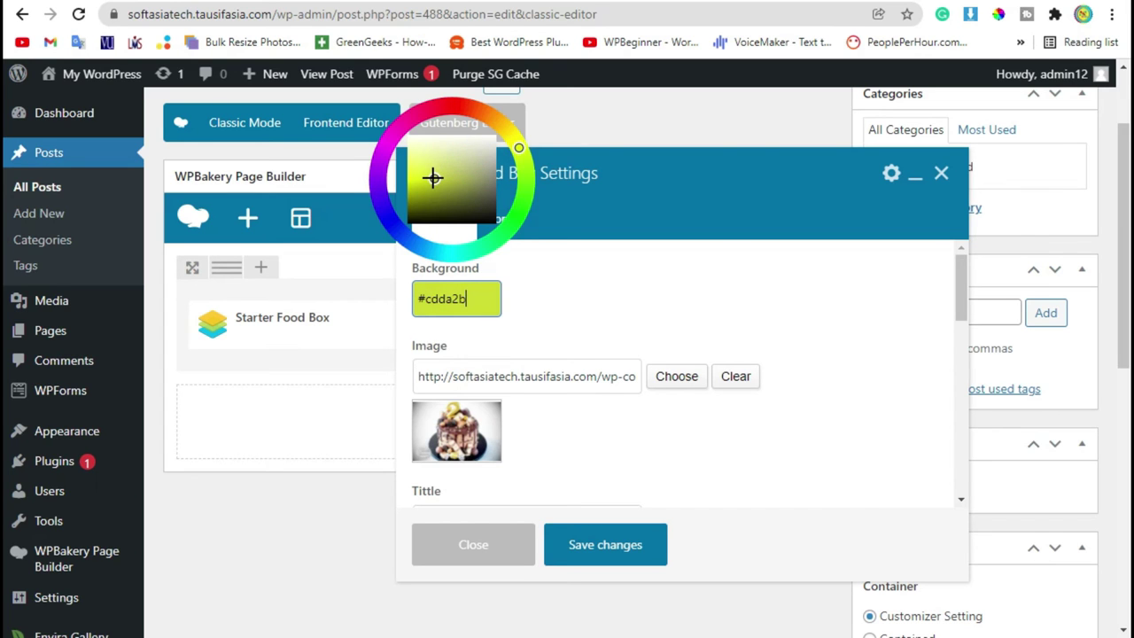
pyautogui.click(653, 270)
# Step: Insert the chocolate cake image after the ingredients line in the box content
pyautogui.scroll(-5, 592, 410)
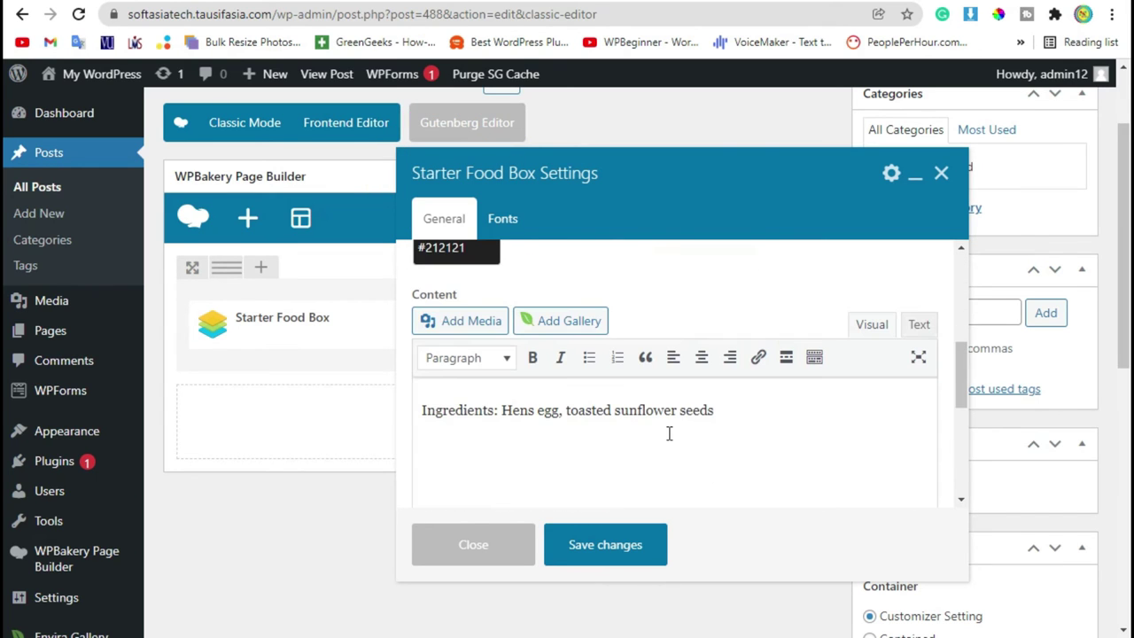
pyautogui.moveTo(512, 417); pyautogui.dragTo(646, 414)
pyautogui.click(742, 423)
pyautogui.click(467, 326)
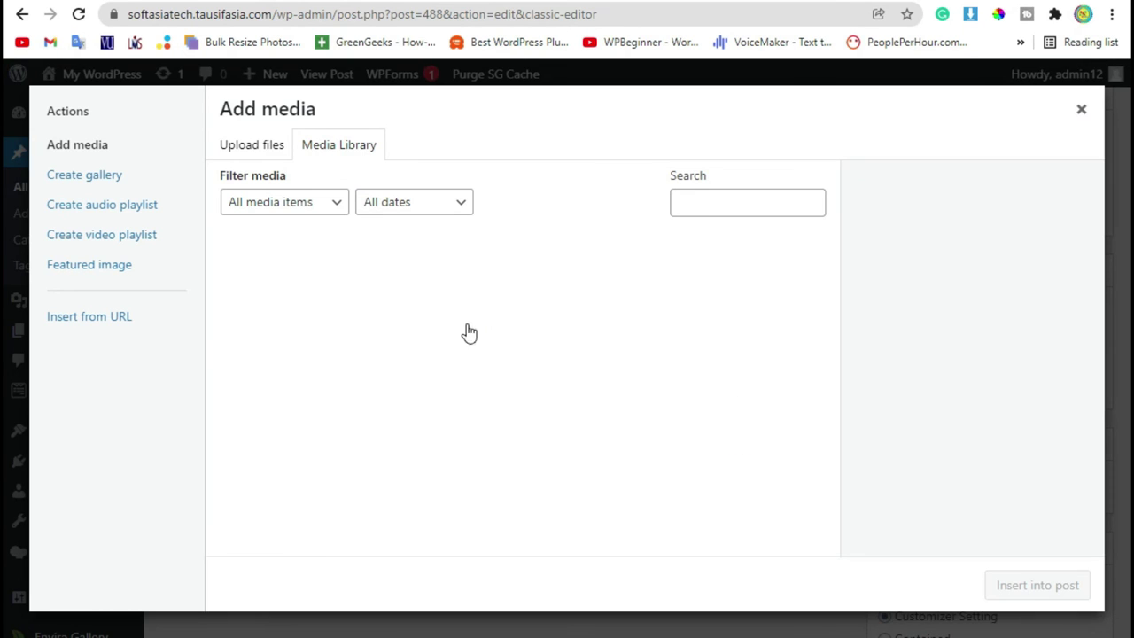
pyautogui.click(266, 287)
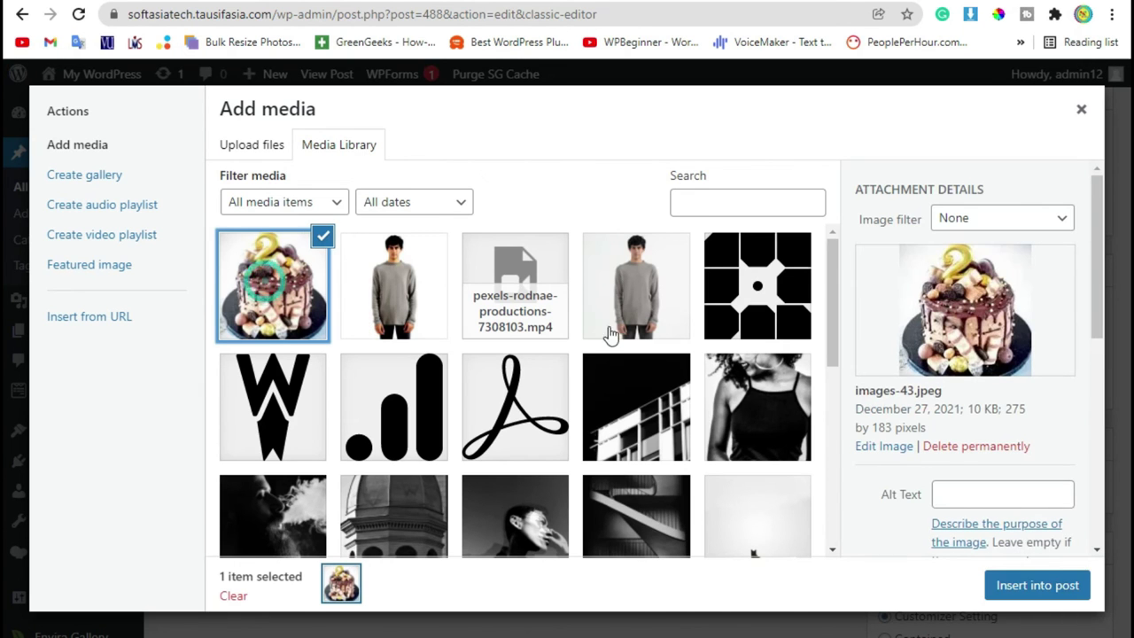
pyautogui.click(1046, 592)
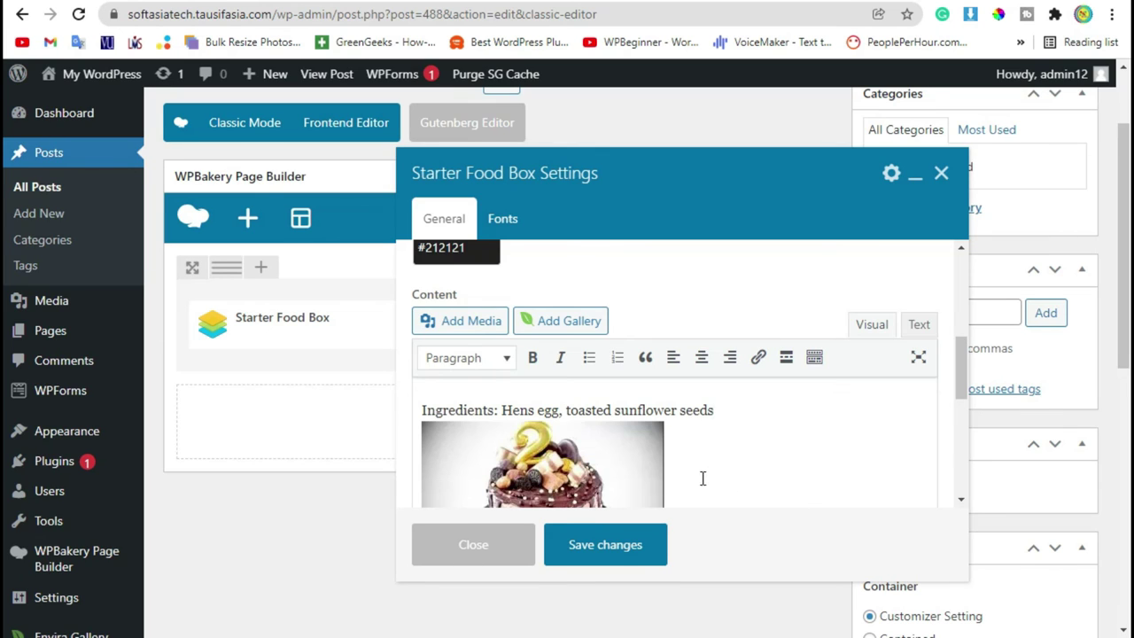
# Step: Shrink the inserted cake image so it sits small beside the ingredients text
pyautogui.scroll(-3, 615, 465)
pyautogui.click(626, 333)
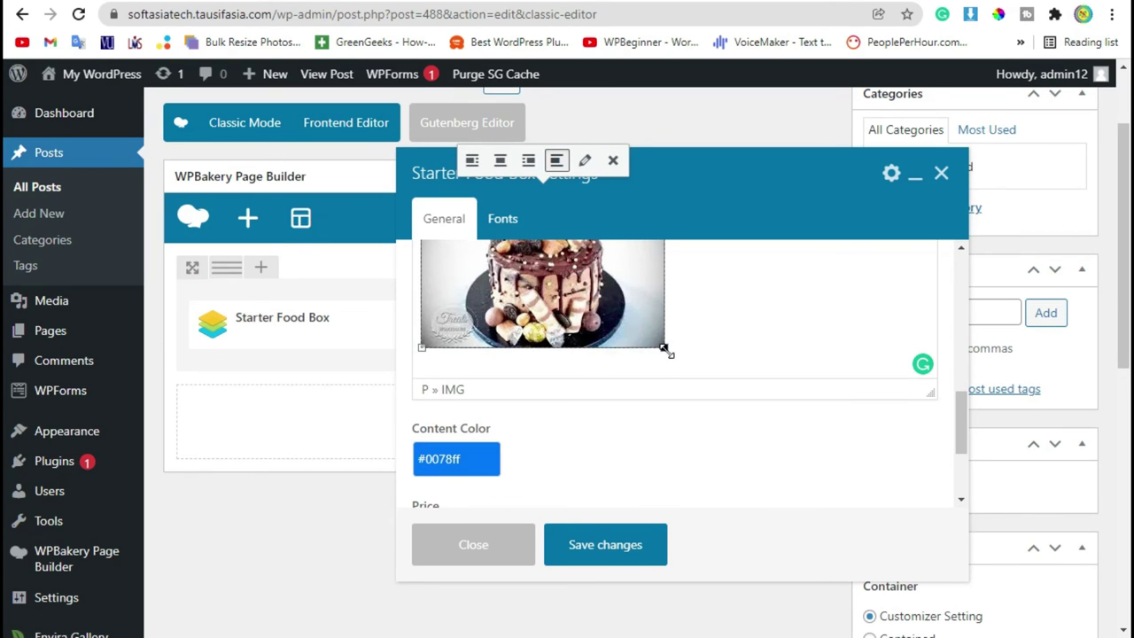
pyautogui.moveTo(664, 347); pyautogui.dragTo(582, 313)
pyautogui.scroll(5, 590, 346)
pyautogui.scroll(-2, 611, 385)
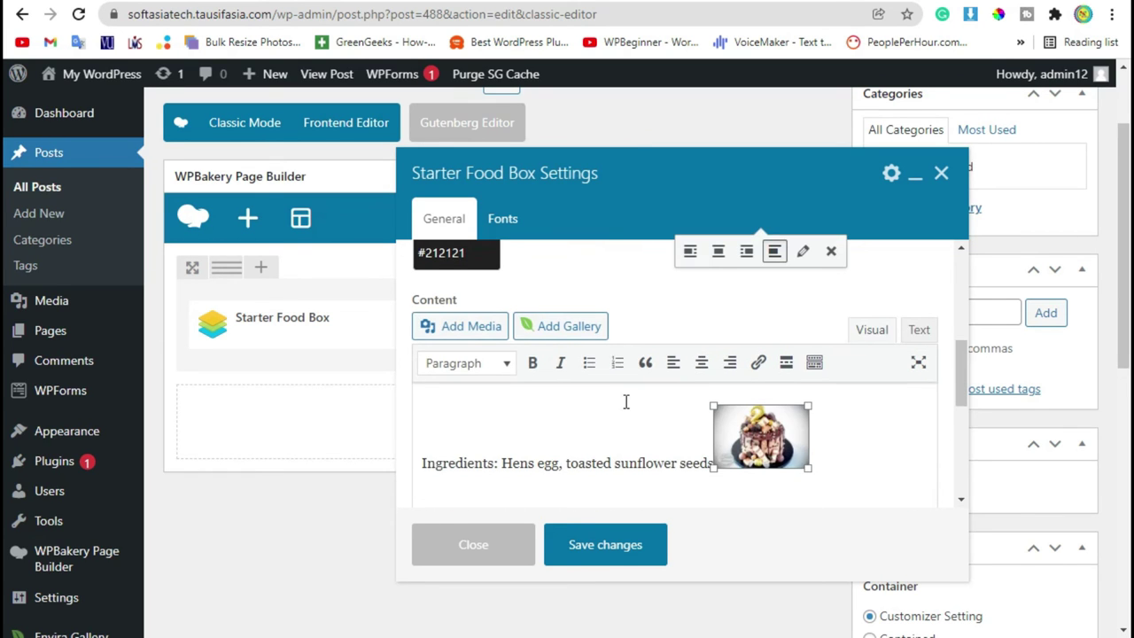
pyautogui.moveTo(777, 436); pyautogui.dragTo(760, 477)
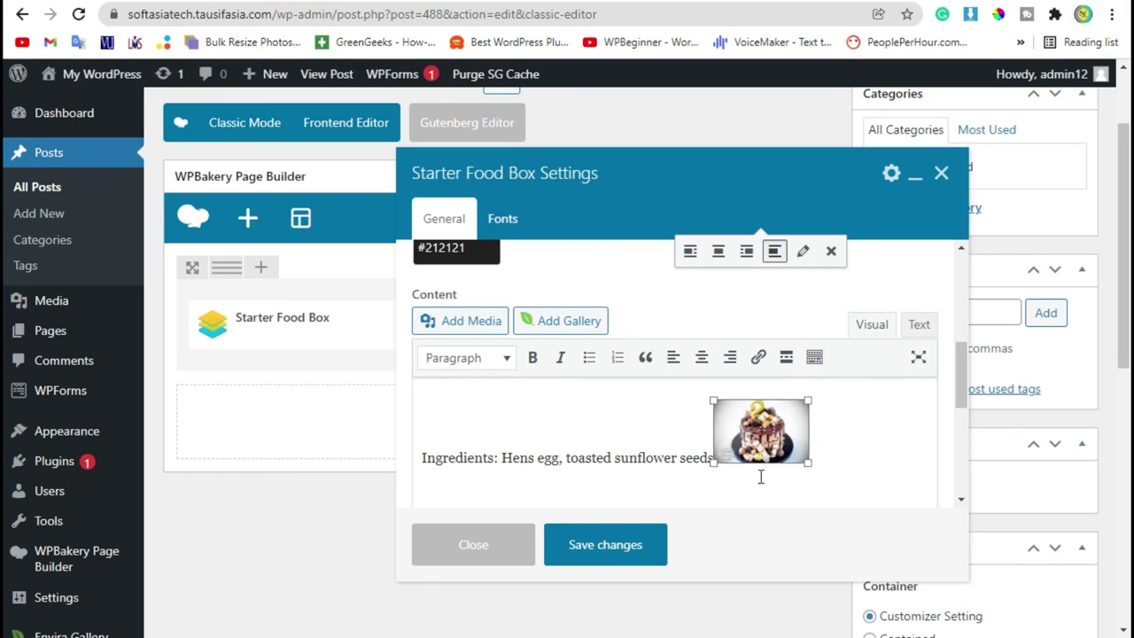
pyautogui.click(711, 455)
pyautogui.click(712, 454)
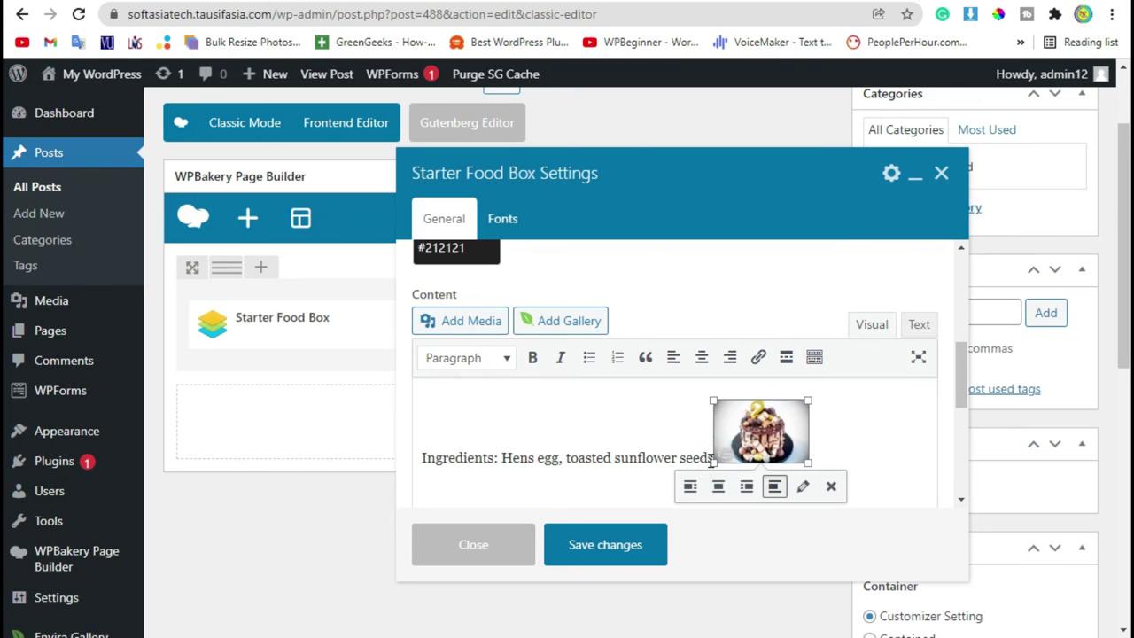
pyautogui.click(709, 461)
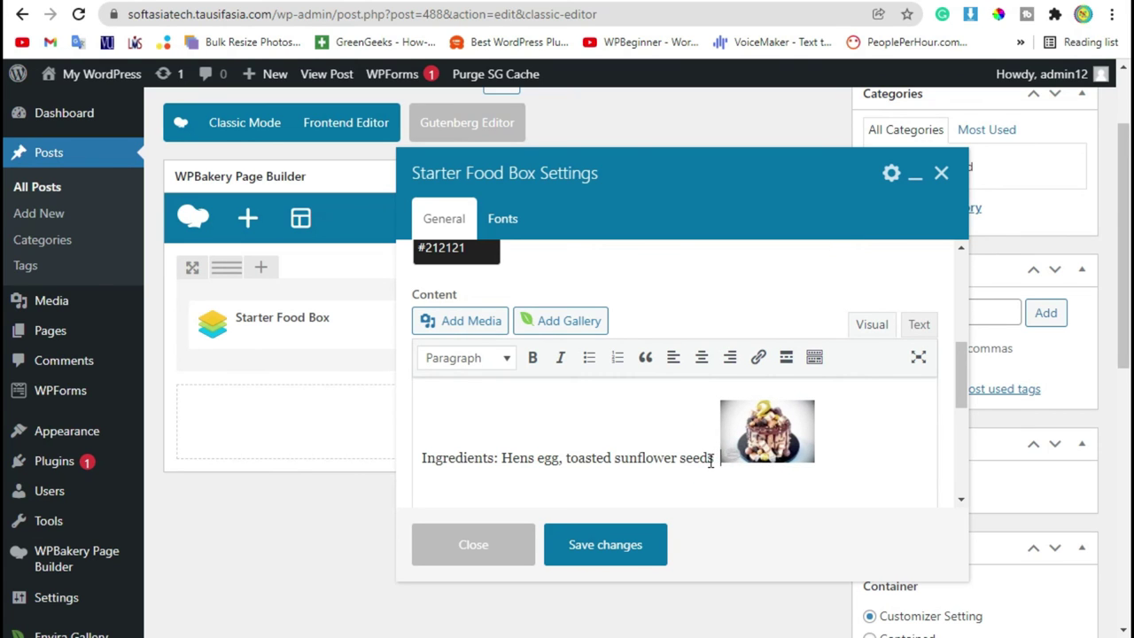
# Step: Save the food box and scroll the Food Box preview to check the yellow-green Chocolate Cake card
pyautogui.click(580, 536)
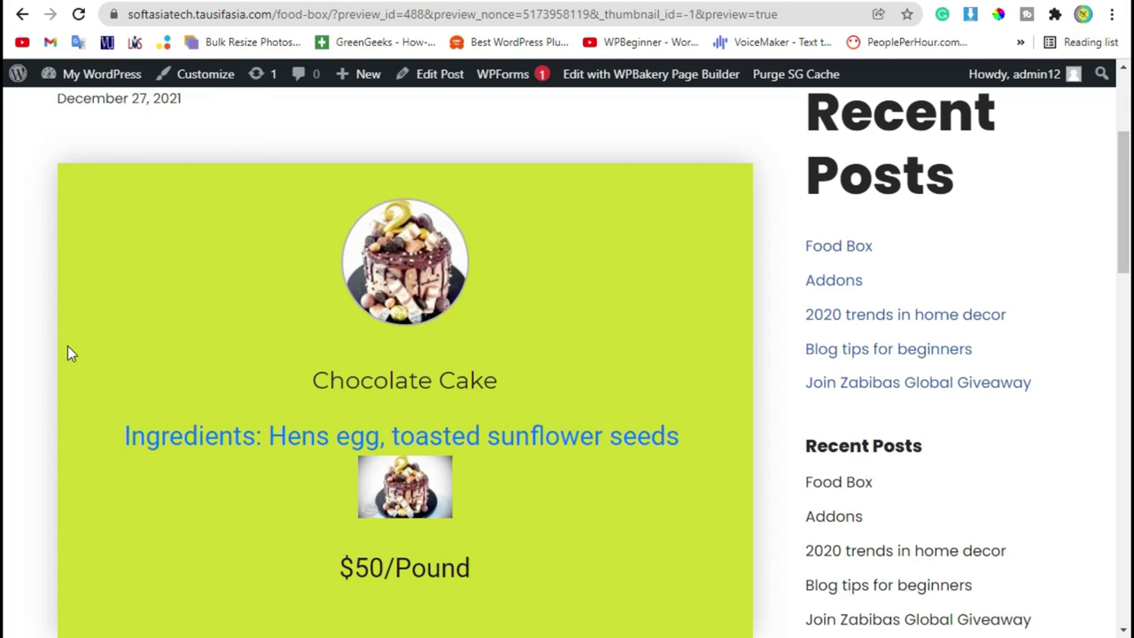
pyautogui.scroll(-2, 377, 393)
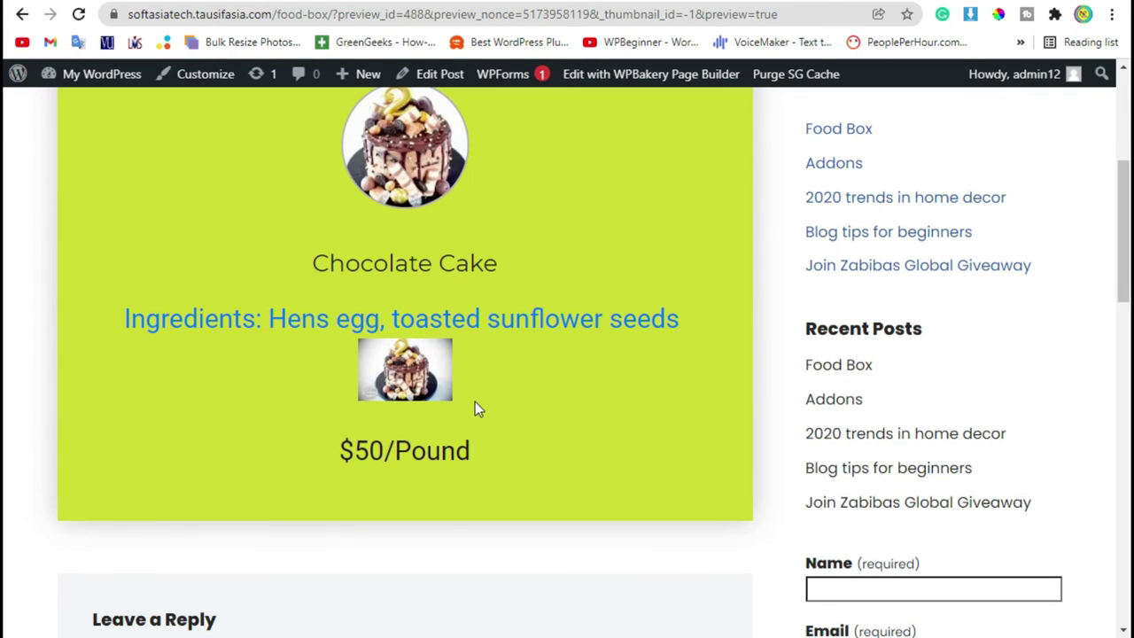
pyautogui.scroll(2, 488, 418)
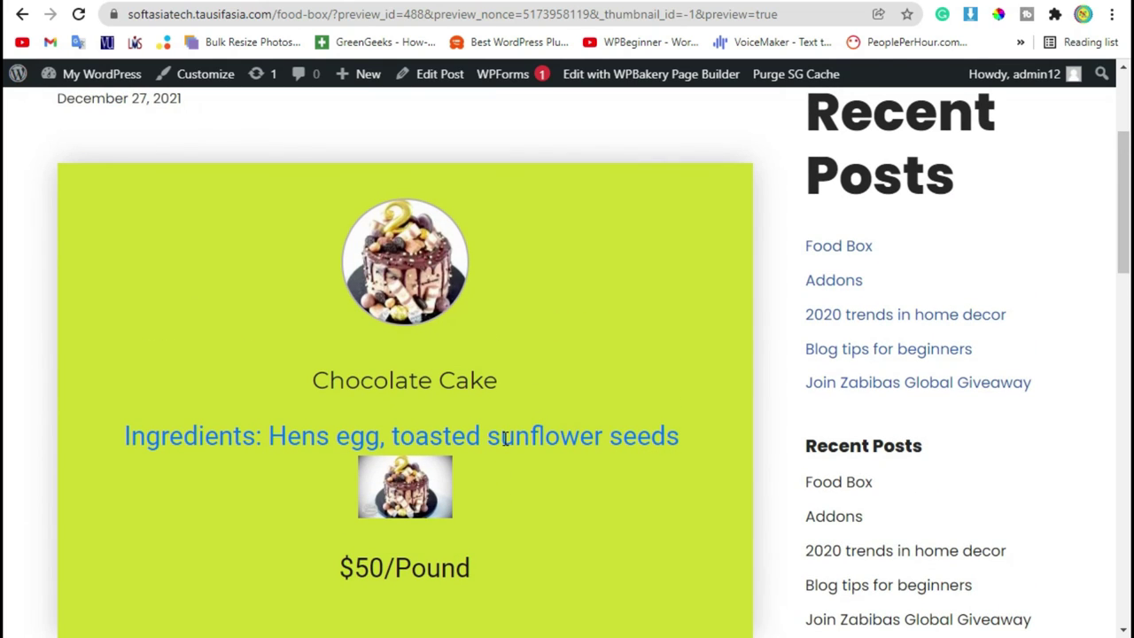